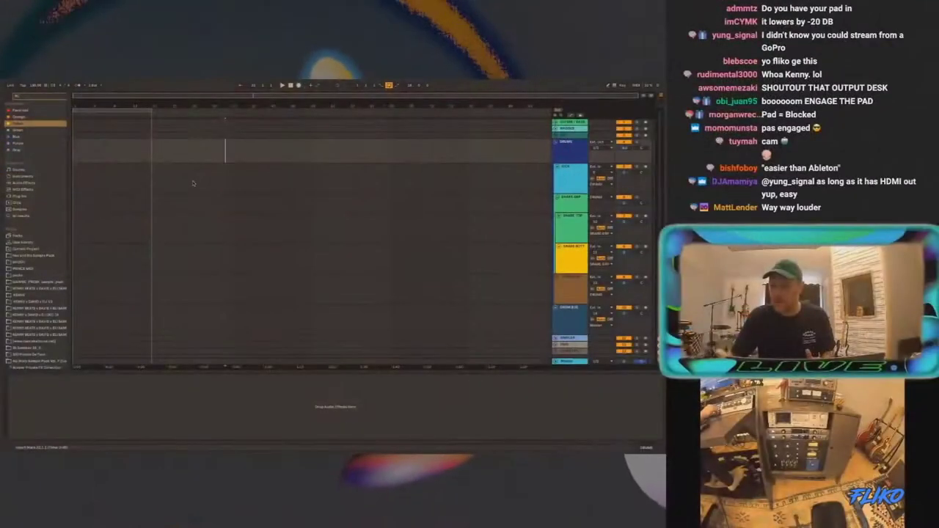
Step: Fold the DRUMS group and review the devices on the DRUM BUS, SIMPLER and TAPE tracks
left_click(574, 149)
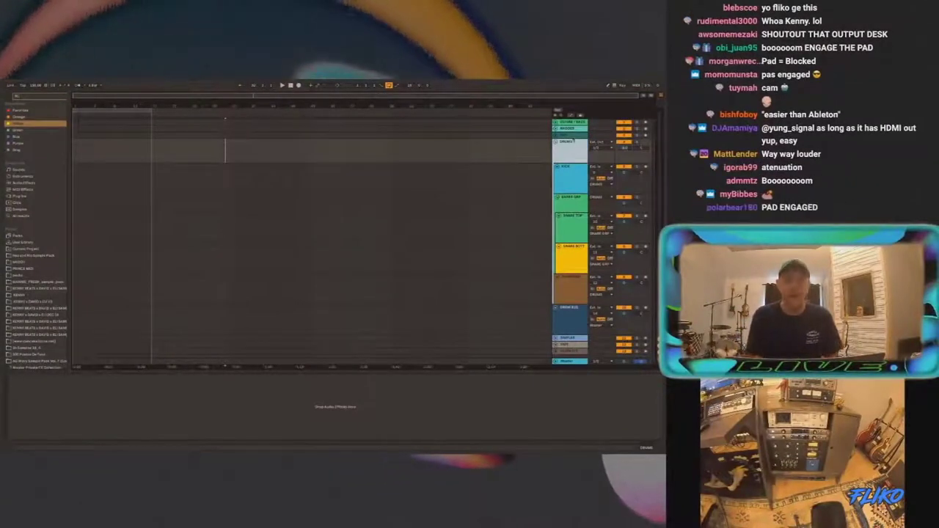
left_click(556, 140)
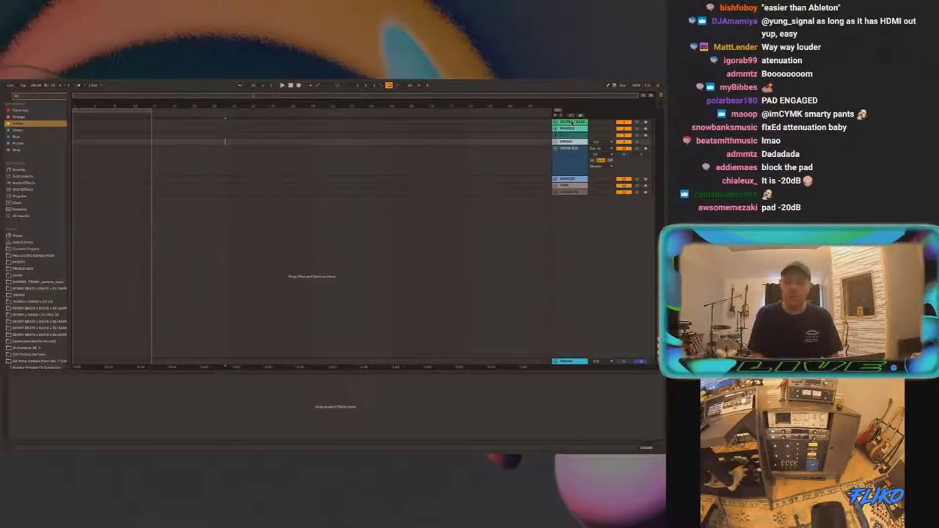
key("Up")
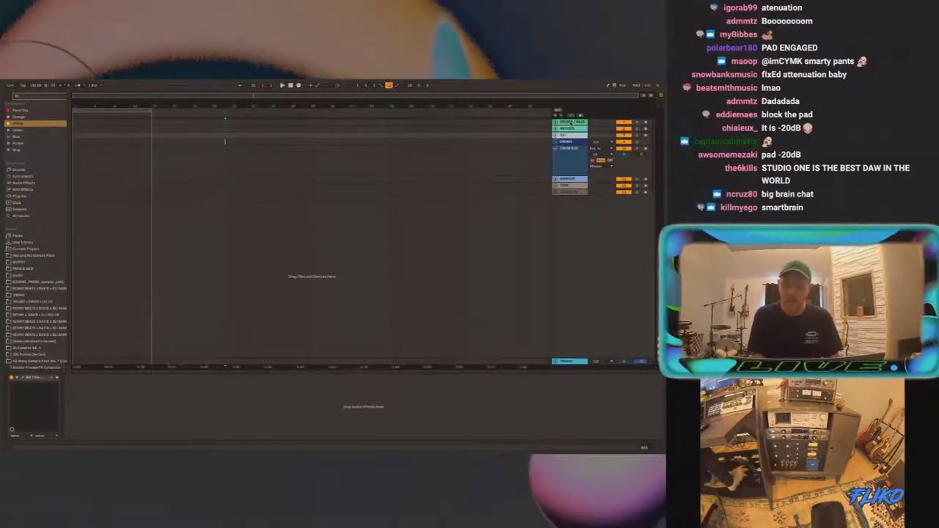
key("Down")
key("Down")
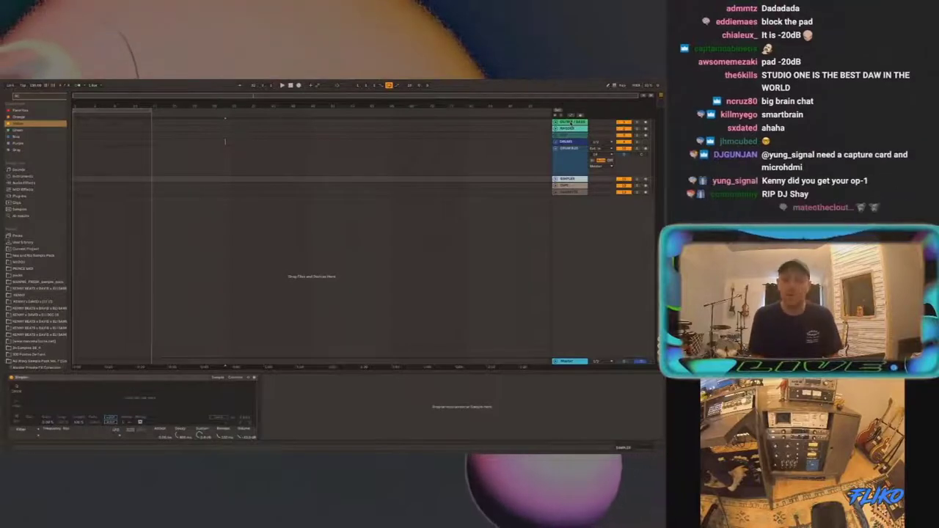
key("Down")
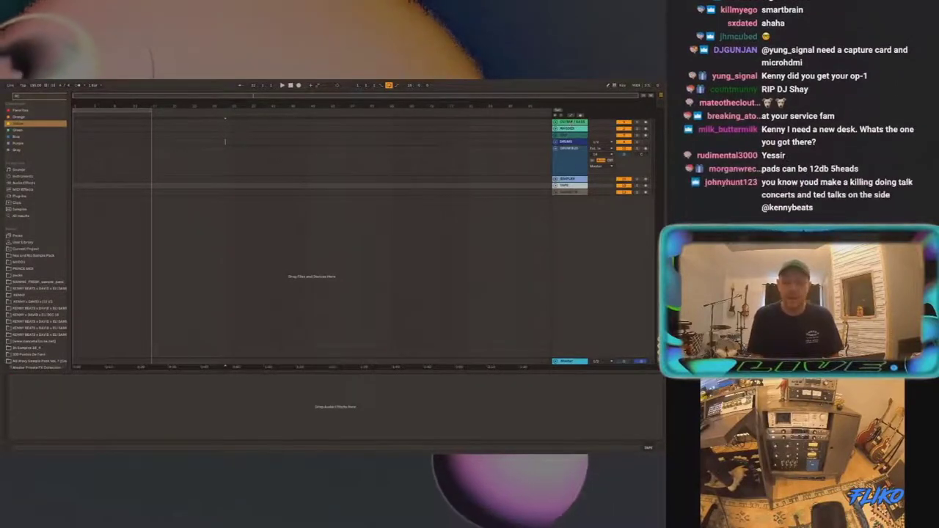
key("Down")
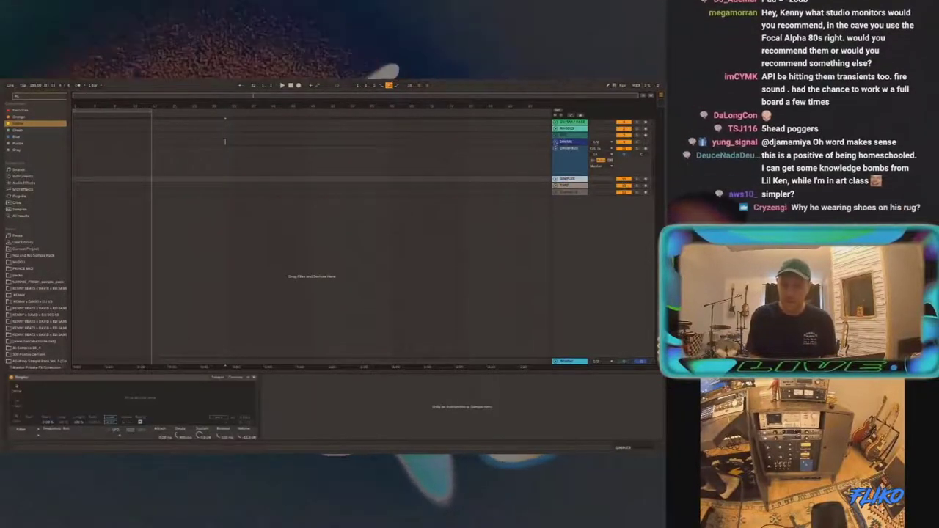
Step: Unfold the DRUMS group and examine the device chains of the KICK, SNARE GRP, SNARE TOP and SNARE BOTTOM tracks
left_click(557, 141)
left_click(577, 172)
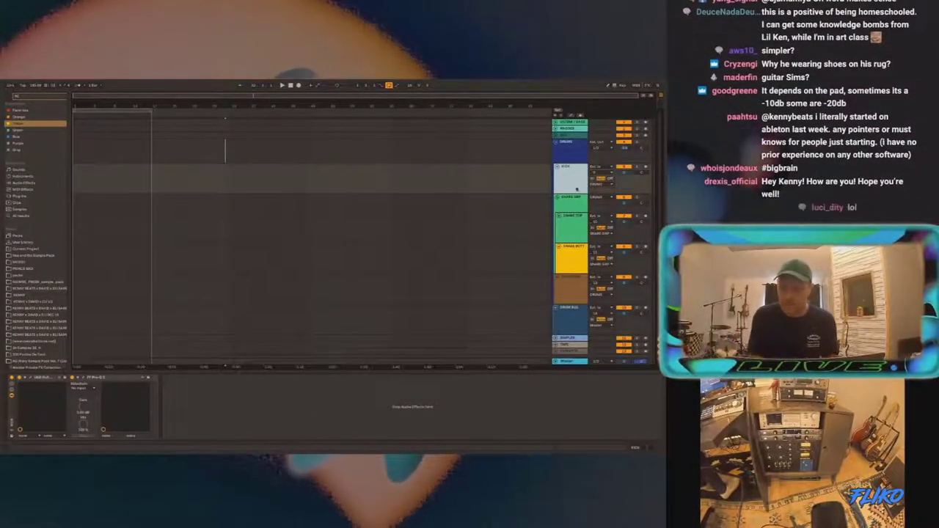
left_click(571, 203)
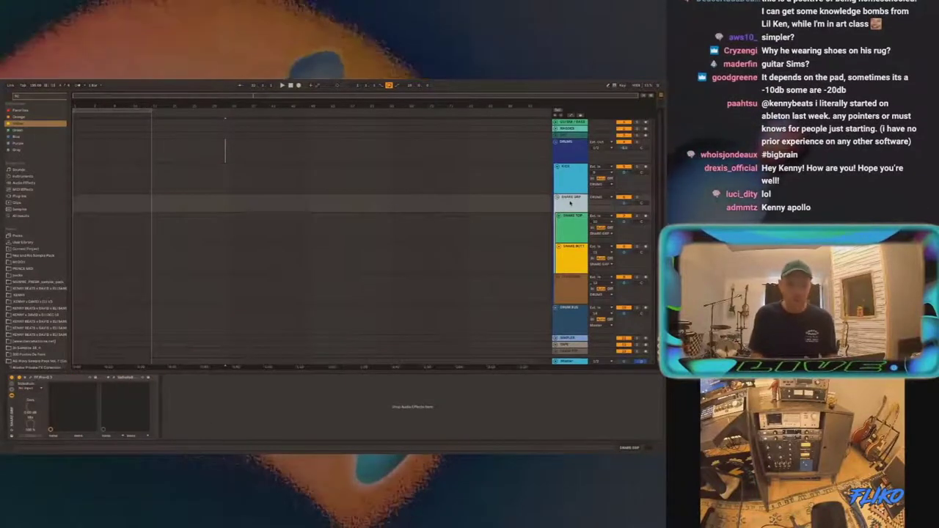
left_click(569, 234)
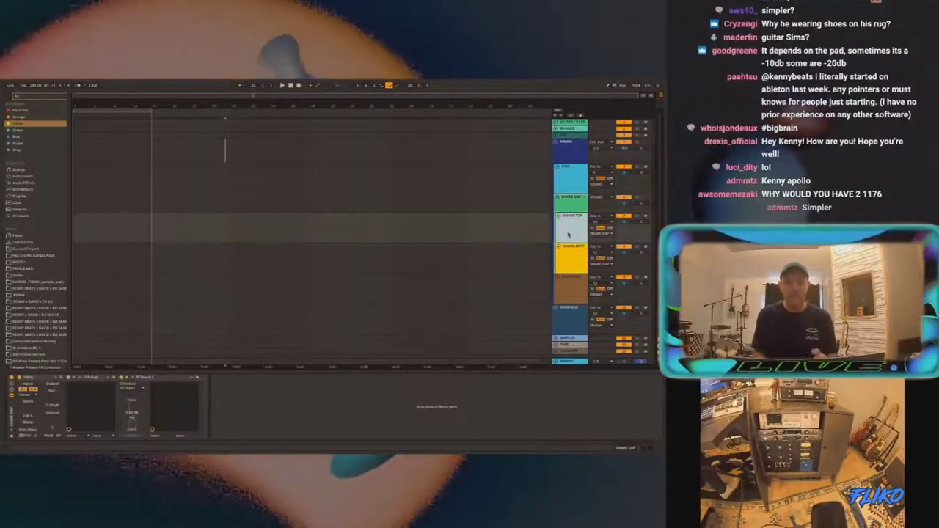
left_click(571, 260)
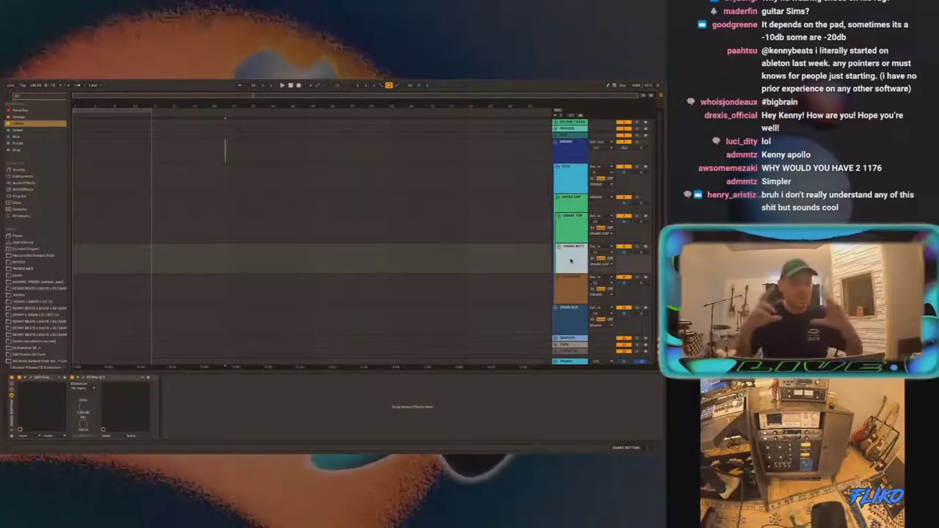
left_click(571, 227)
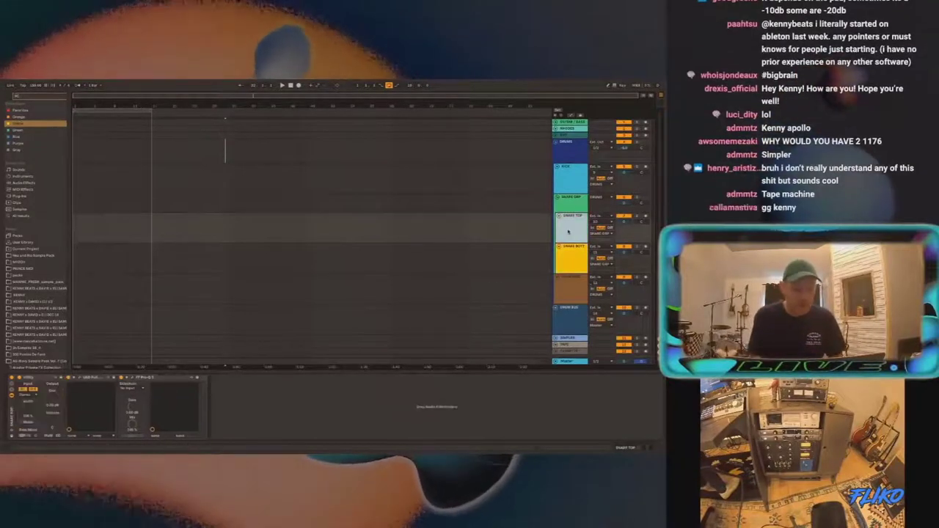
left_click(575, 205)
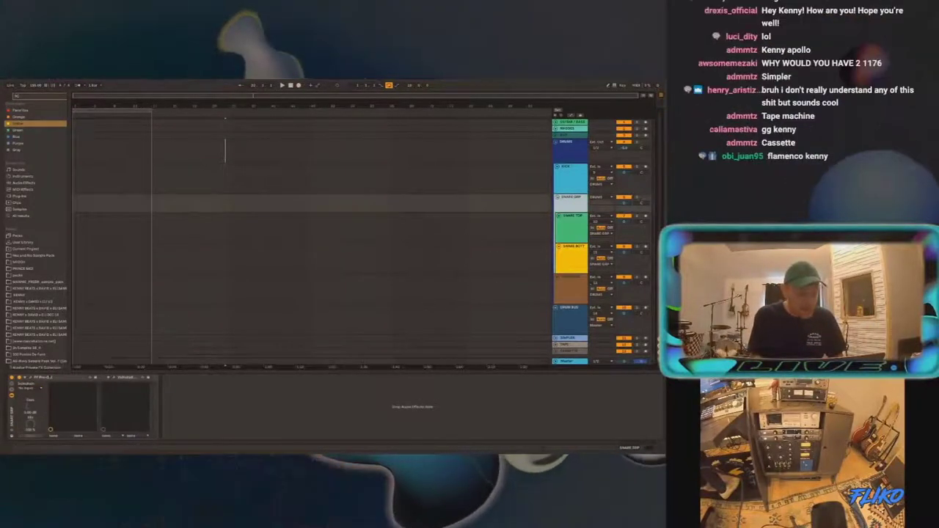
Step: Open the SNARE GRP plug-in windows to examine the Pro-Q 3 low-cut curve, then close the EQ window
key("ctrl+alt+p")
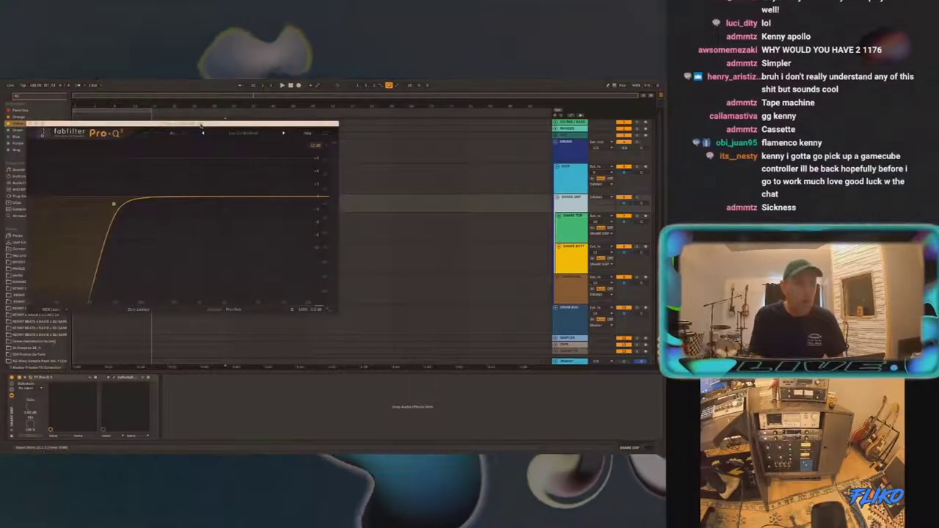
left_click_drag(198, 123, 324, 133)
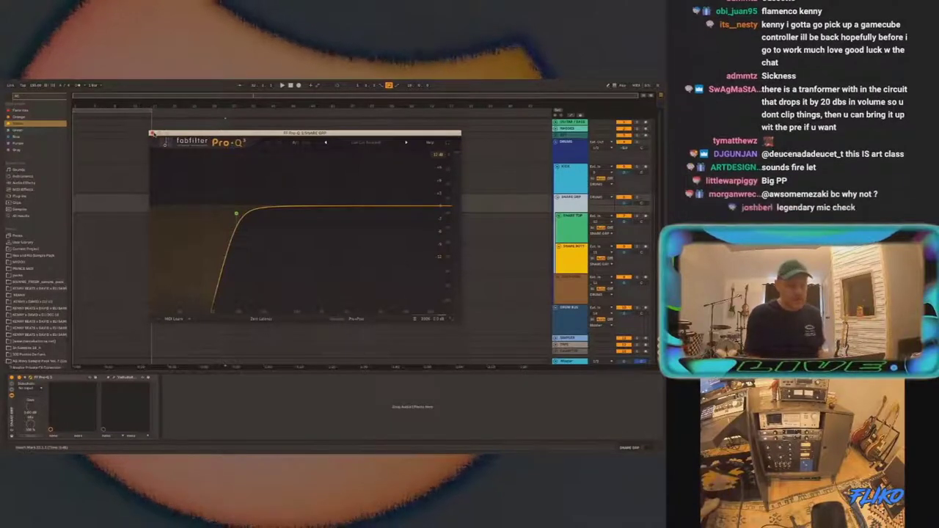
left_click(151, 134)
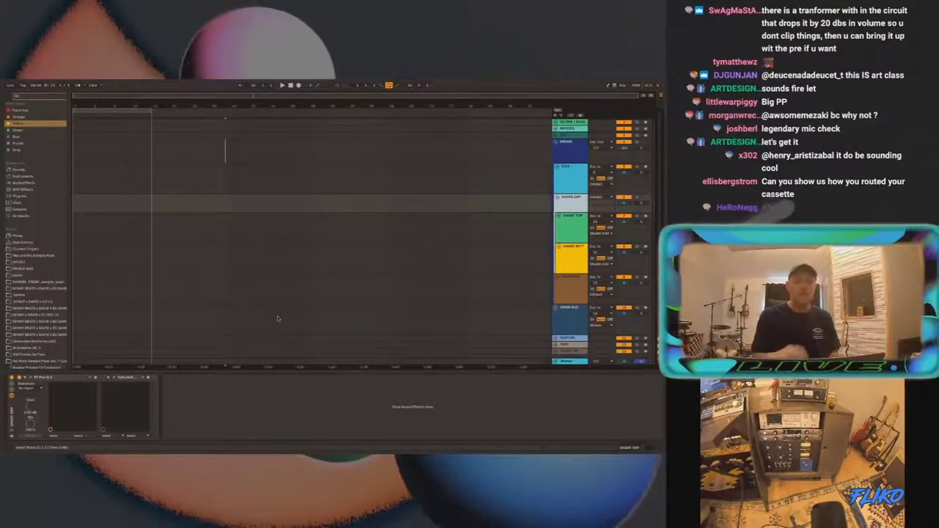
Step: Compare the device chains of the SNARE TOP and SNARE BOTTOM tracks and select the Utility on SNARE TOP
left_click(572, 226)
left_click(573, 256)
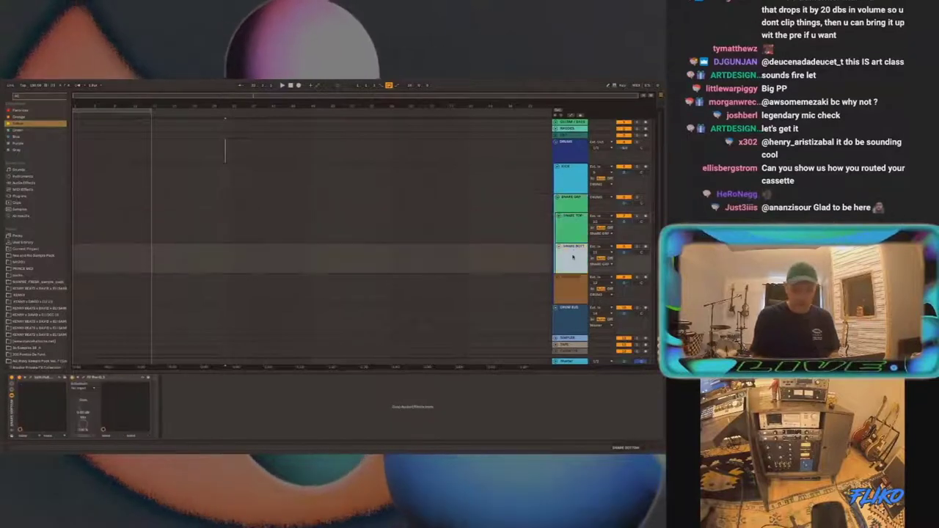
left_click(541, 237)
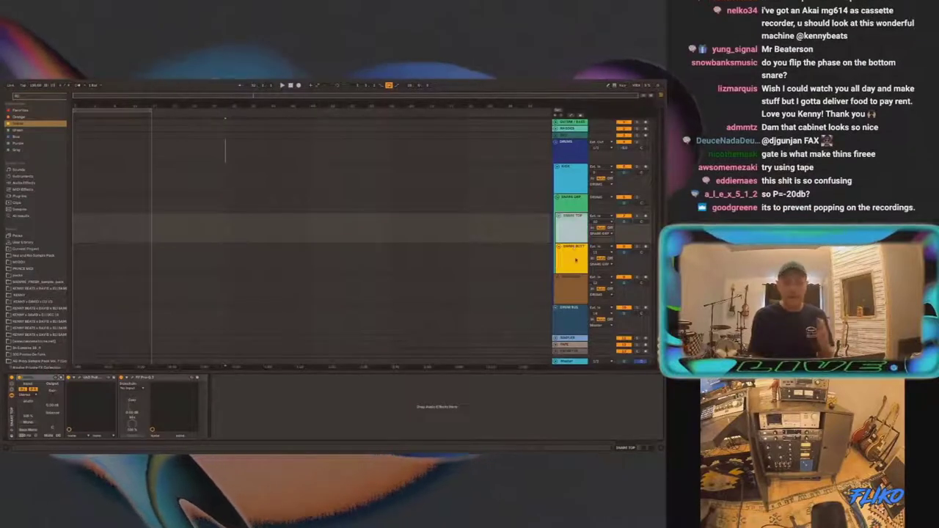
key("Down")
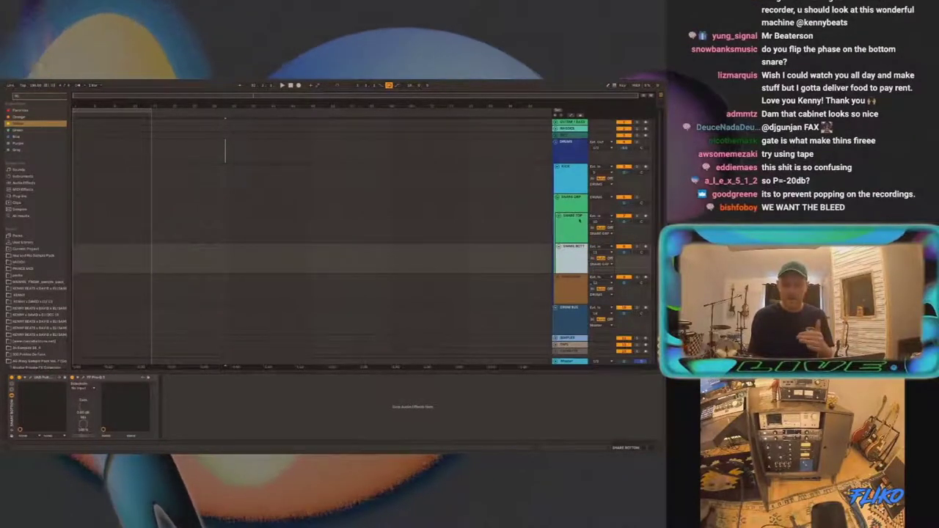
left_click(568, 229)
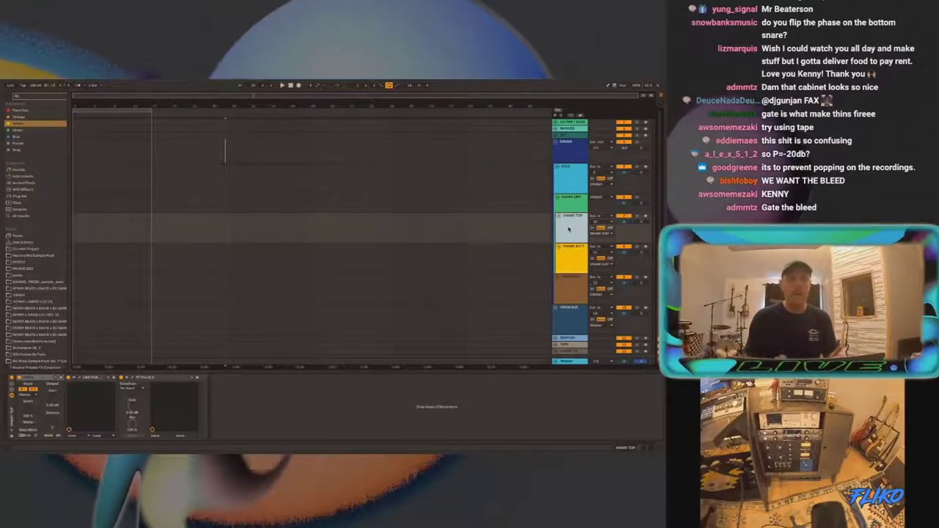
key("Down")
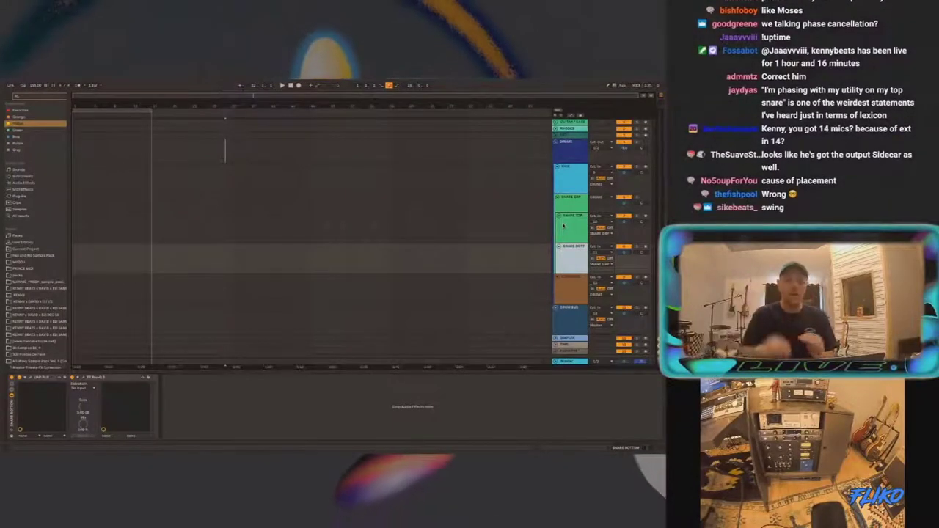
left_click(567, 228)
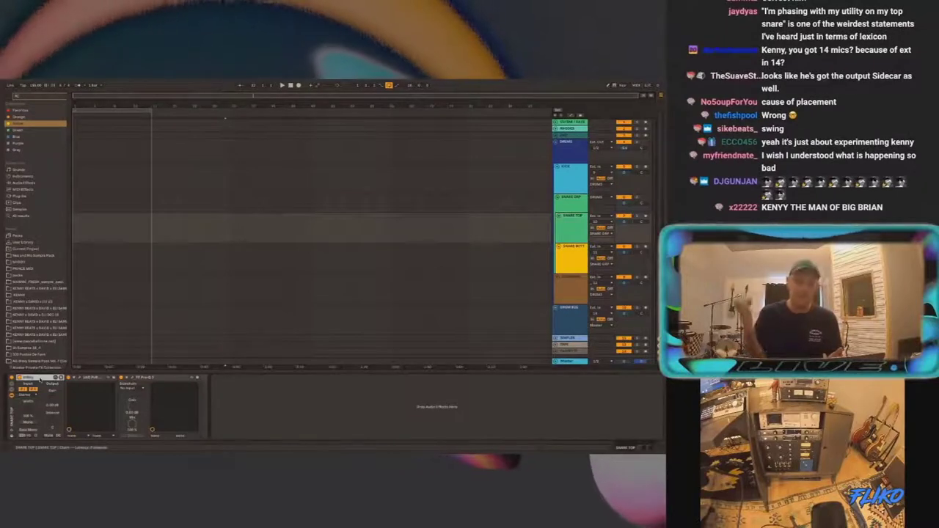
left_click(41, 379)
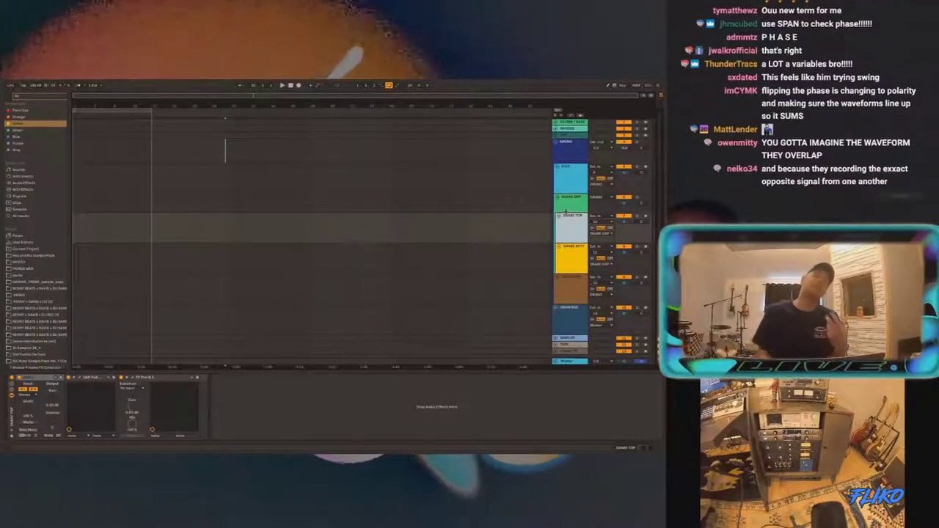
Step: Inspect the Valhalla reverb on SNARE GRP, then compare the SNARE TOP and SNARE BOTTOM device chains
key("Up")
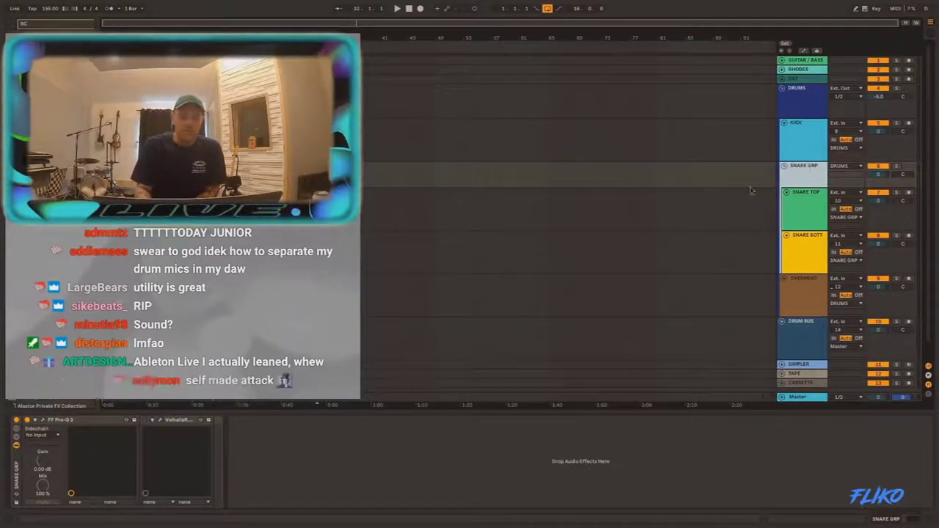
left_click(182, 423)
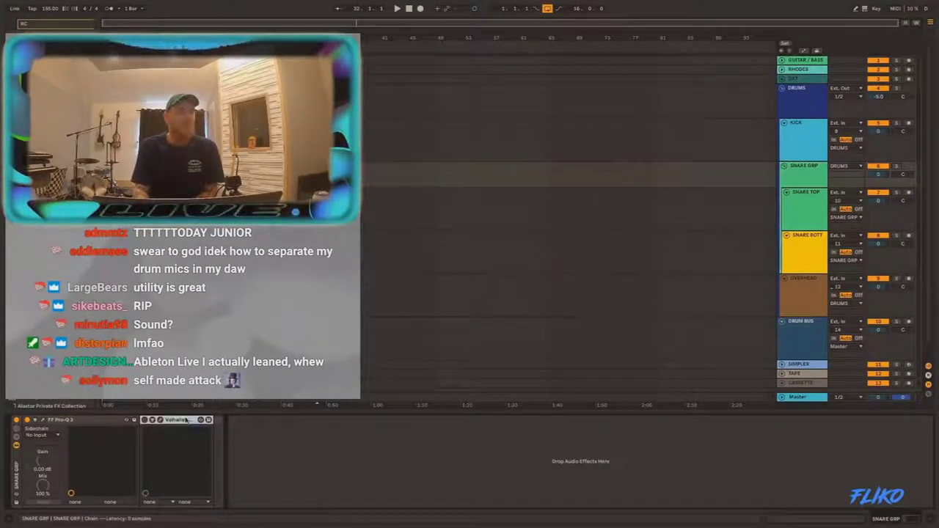
key("Down")
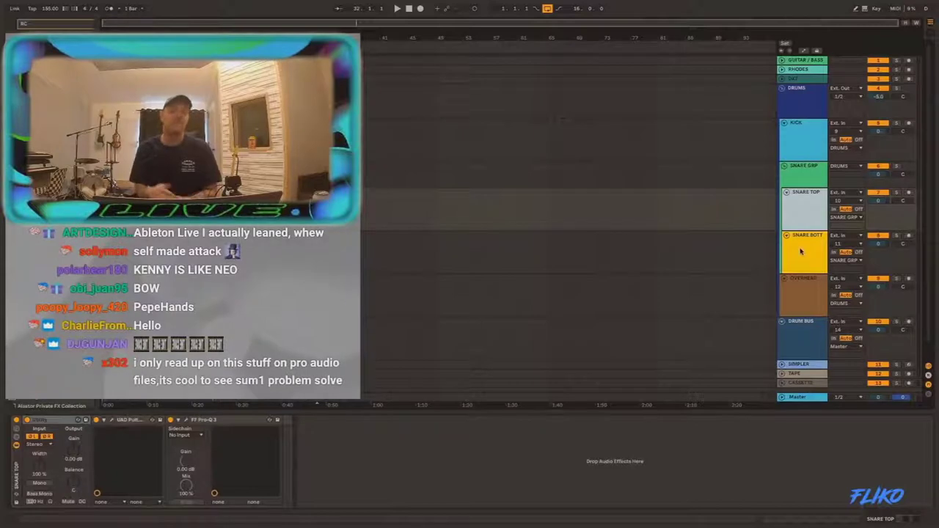
key("Down")
key("Up")
key("Down")
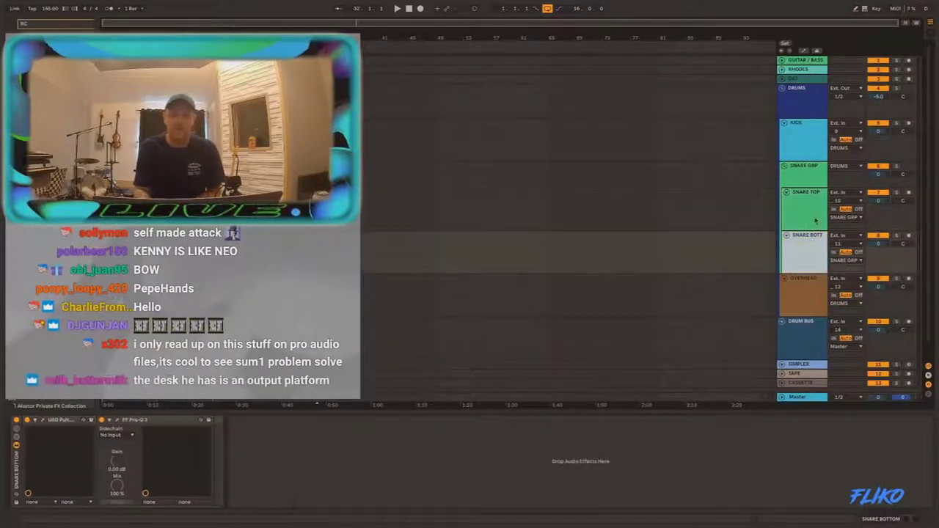
key("Up")
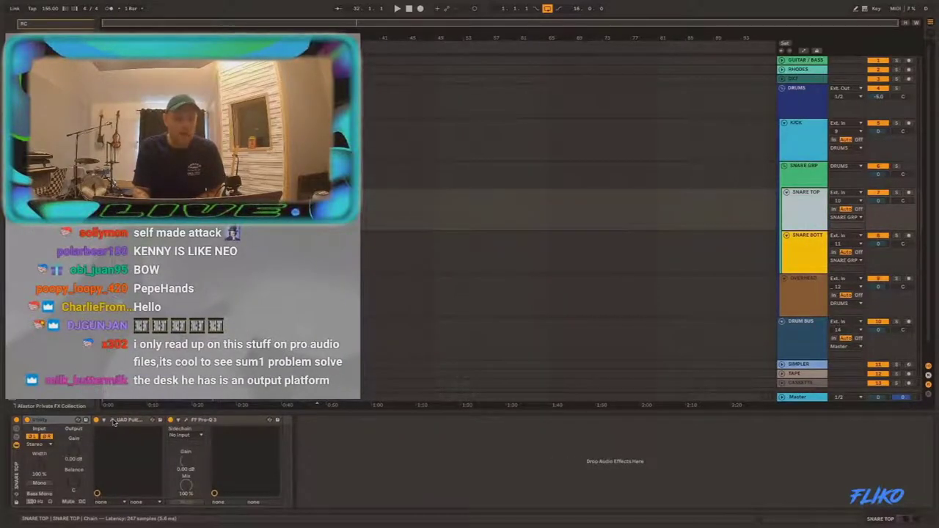
Step: Examine the UAD Pultec EQP-1A settings on SNARE TOP and SNARE BOTTOM, hiding each plug-in window after viewing
left_click(113, 421)
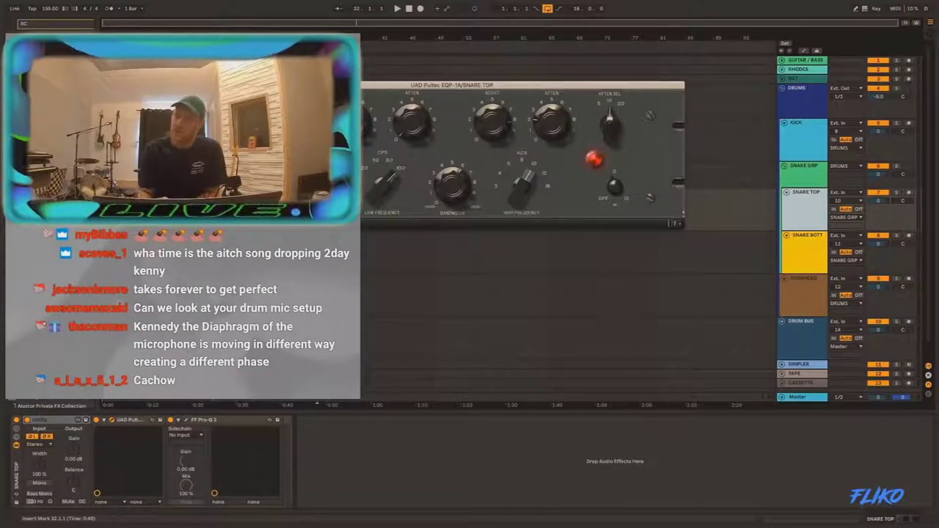
key("ctrl+alt+p")
key("Down")
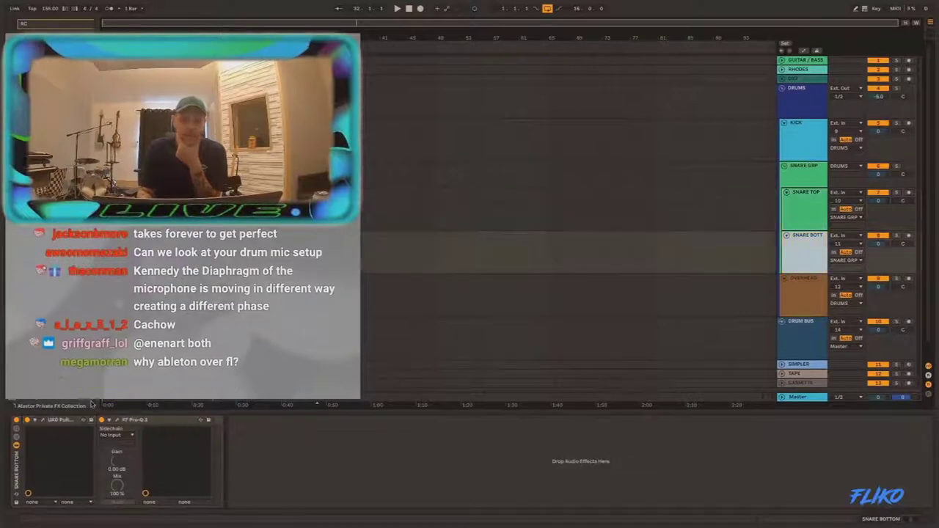
left_click(43, 420)
left_click_drag(292, 59, 463, 116)
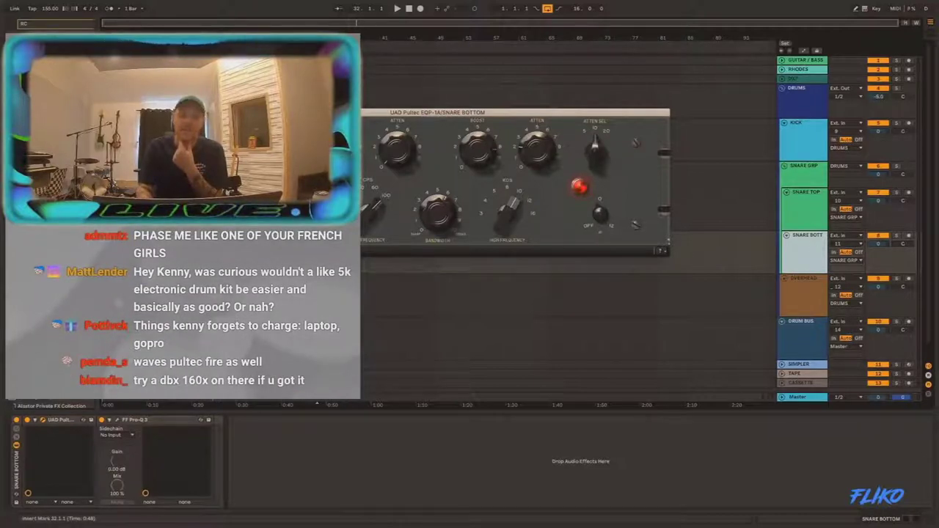
key("ctrl+alt+p")
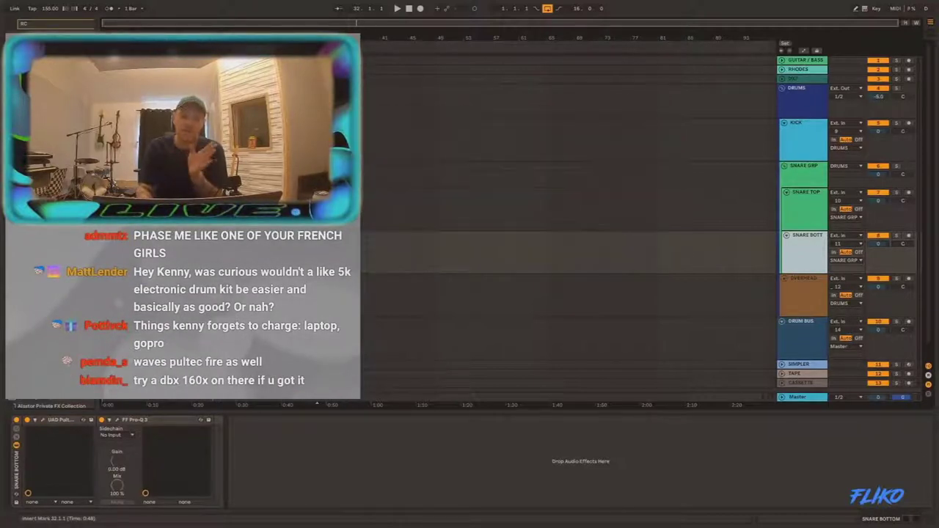
Step: Open the Pro-Q 3 on the SNARE TOP track and move its window into clear view to examine the EQ curve
left_click(798, 214)
left_click(187, 420)
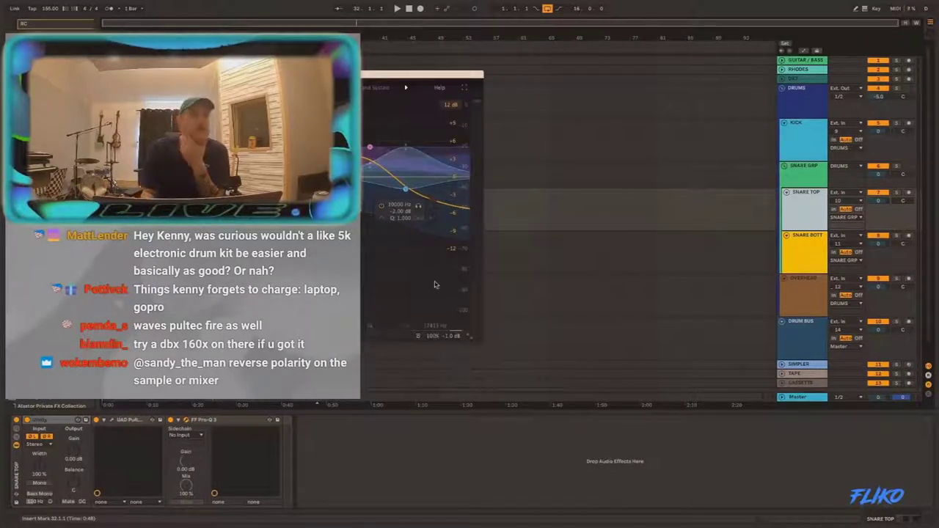
left_click_drag(361, 80, 606, 76)
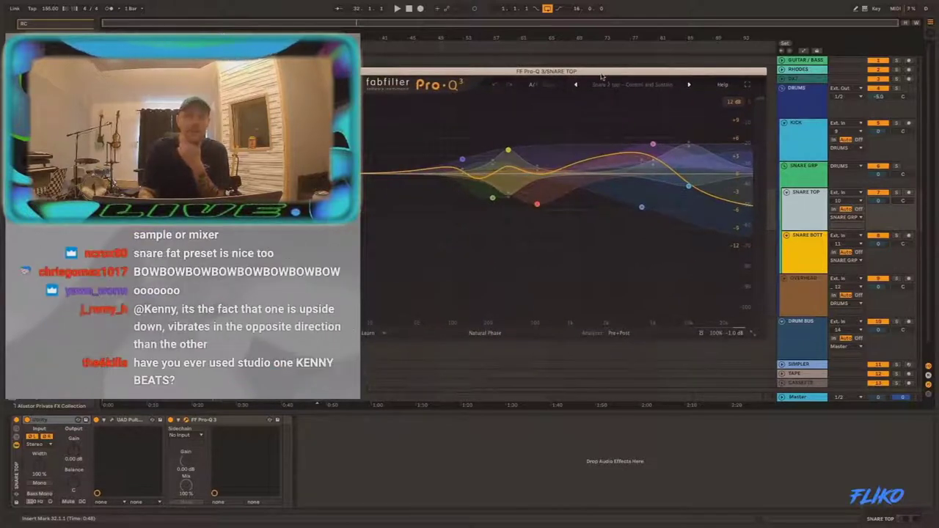
left_click_drag(605, 76, 622, 71)
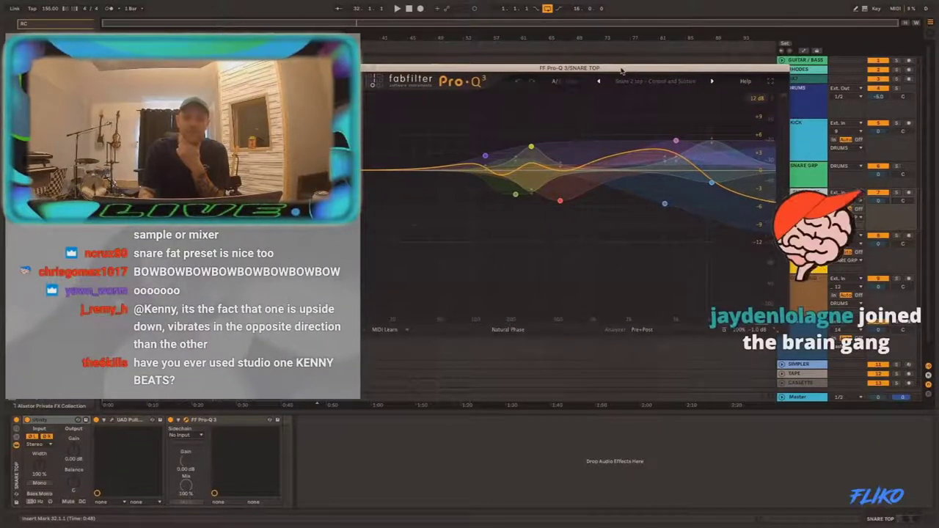
Step: Browse the Drums category of the Pro-Q 3's Dynamic presets on SNARE TOP, then dismiss the preset list
left_click(655, 84)
mouse_move(661, 94)
mouse_move(713, 94)
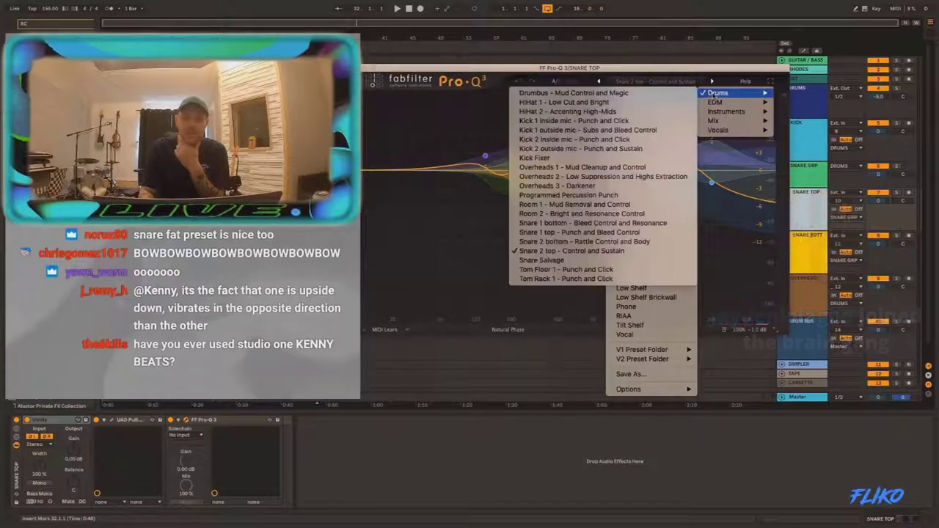
left_click(475, 69)
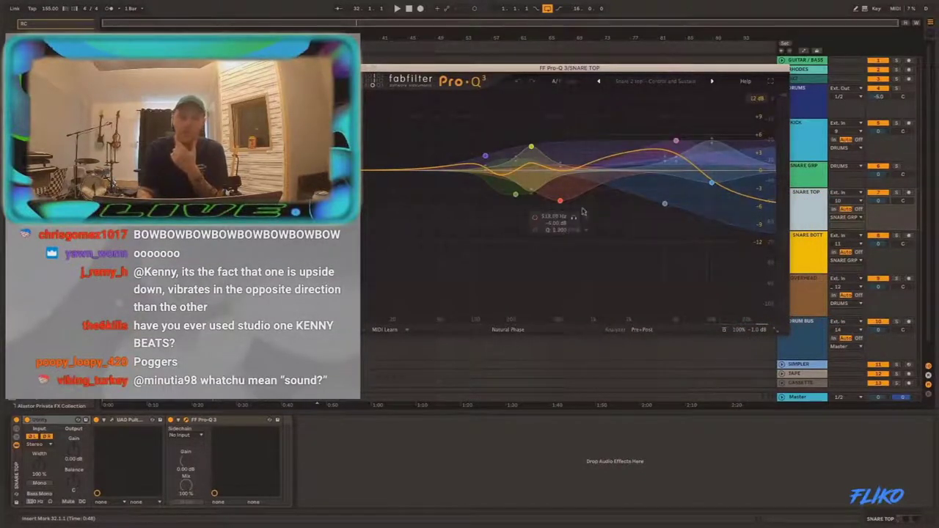
left_click(666, 80)
mouse_move(667, 93)
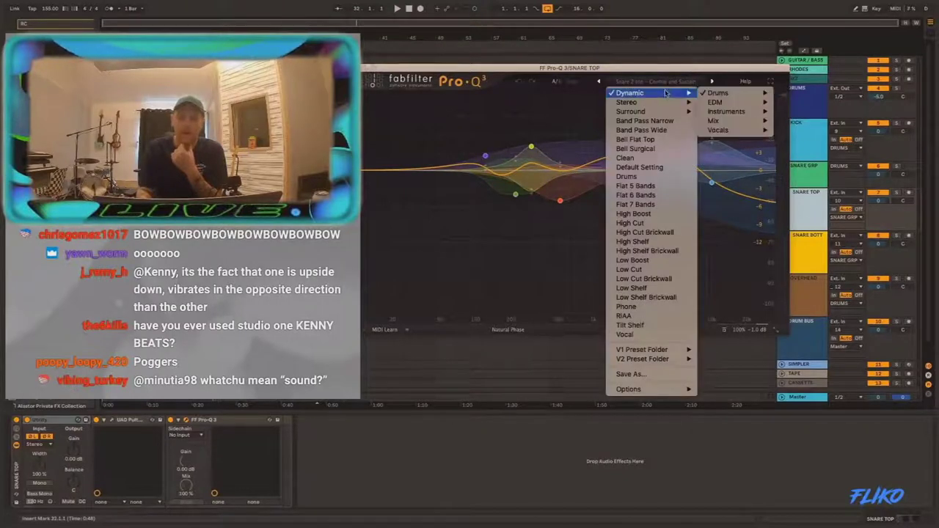
mouse_move(734, 93)
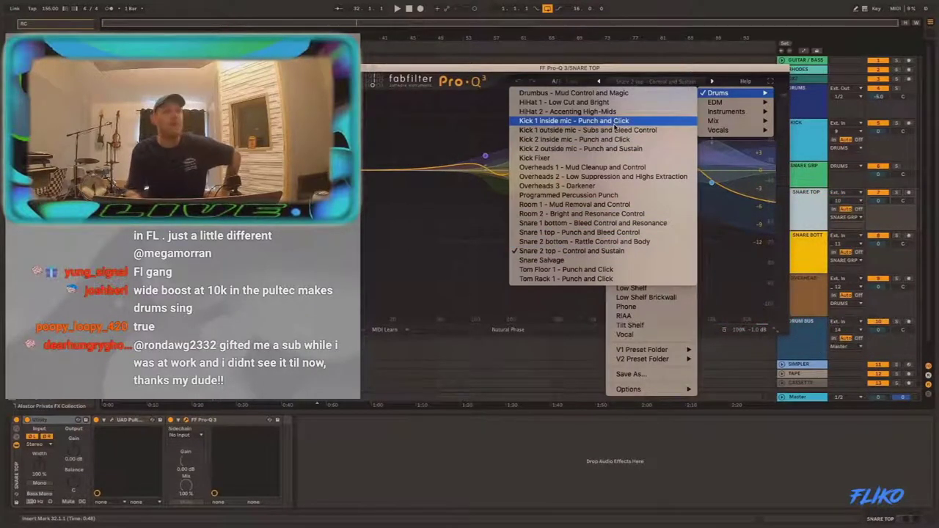
left_click(459, 73)
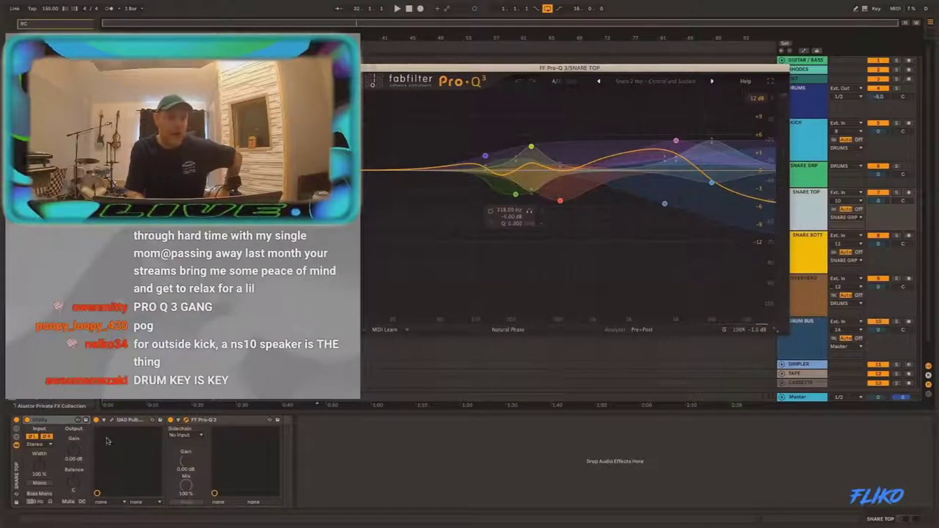
Step: Hide the SNARE TOP EQ, examine the Pro-Q 3 curve on SNARE BOTTOM in clear view, then hide it
key("ctrl+alt+p")
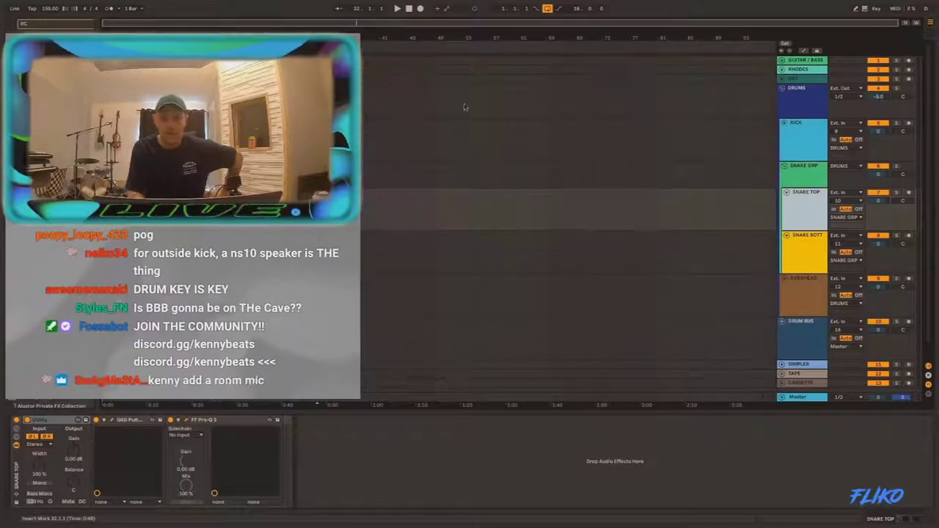
key("Down")
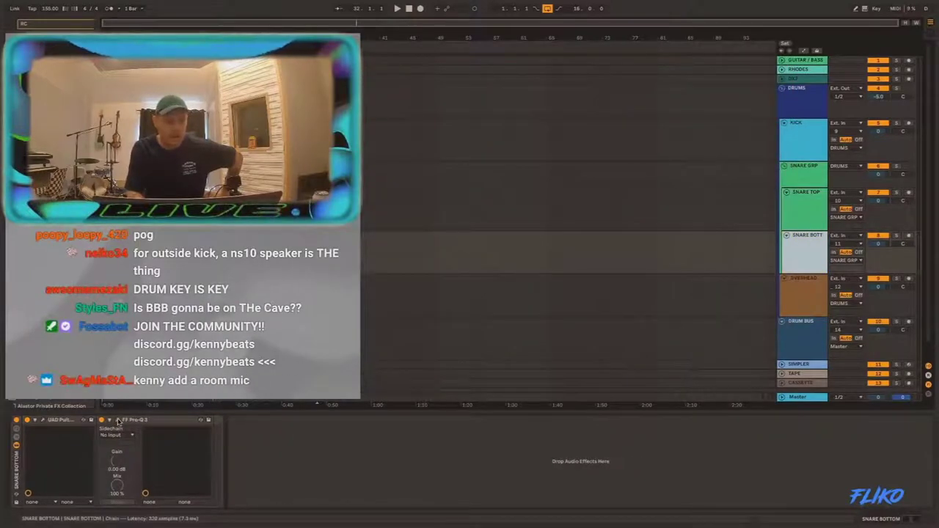
key("ctrl+alt+p")
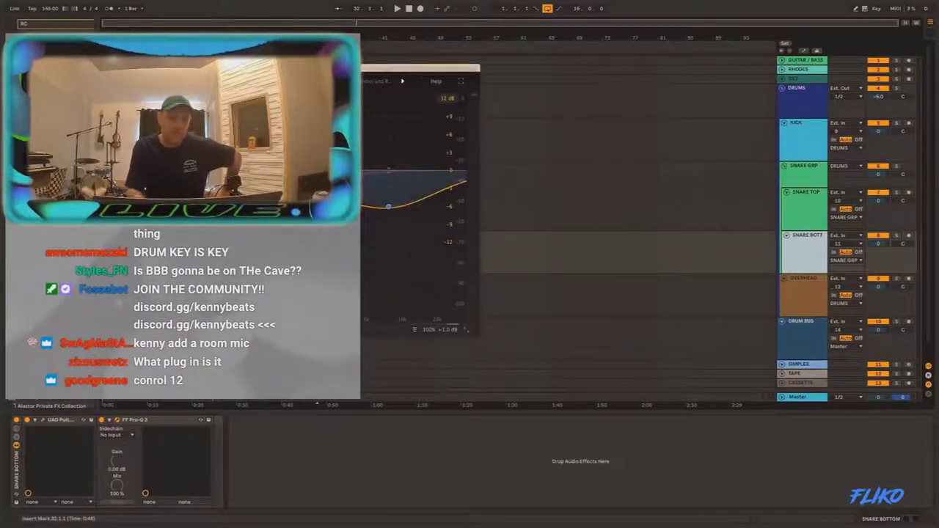
left_click_drag(190, 71, 449, 78)
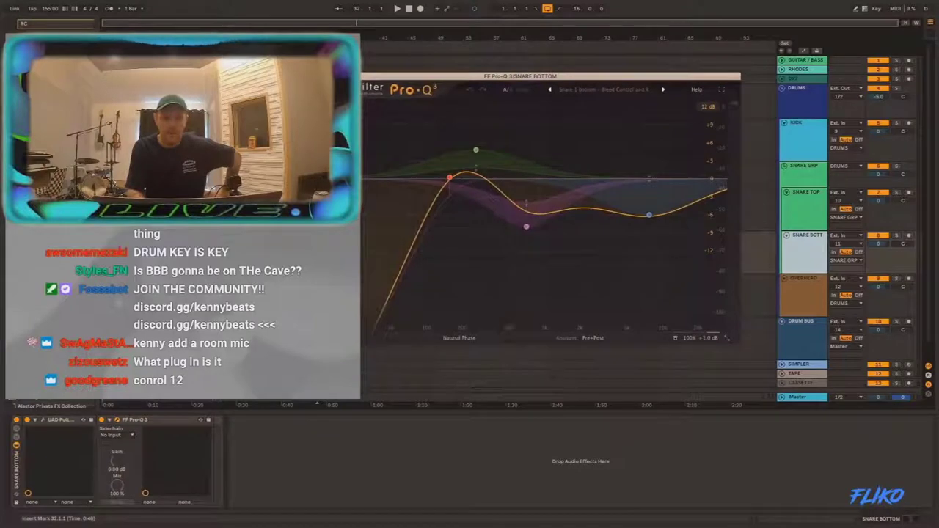
key("ctrl+alt+p")
Step: Inspect the device chains up to the KICK track, examine the KICK's UAD Pultec EQP-1A settings and hide its window
left_click(814, 213)
left_click(806, 176)
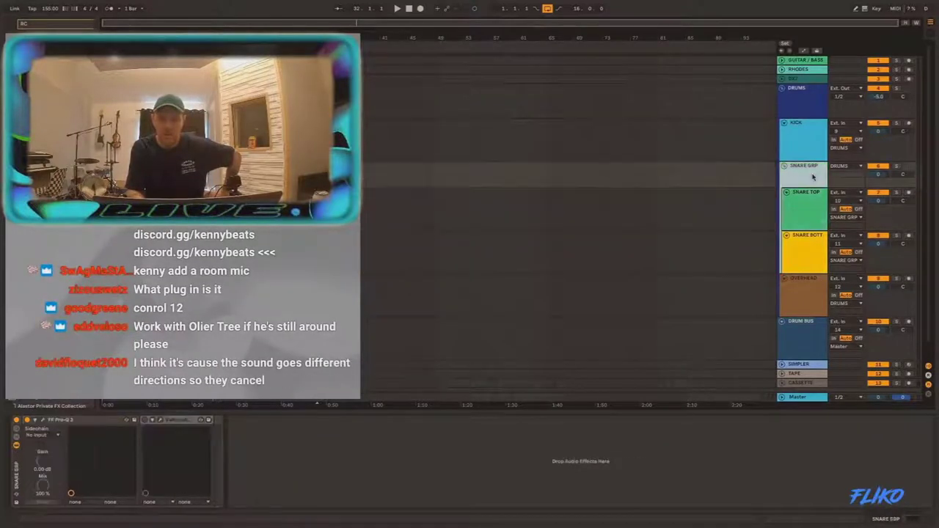
left_click(801, 151)
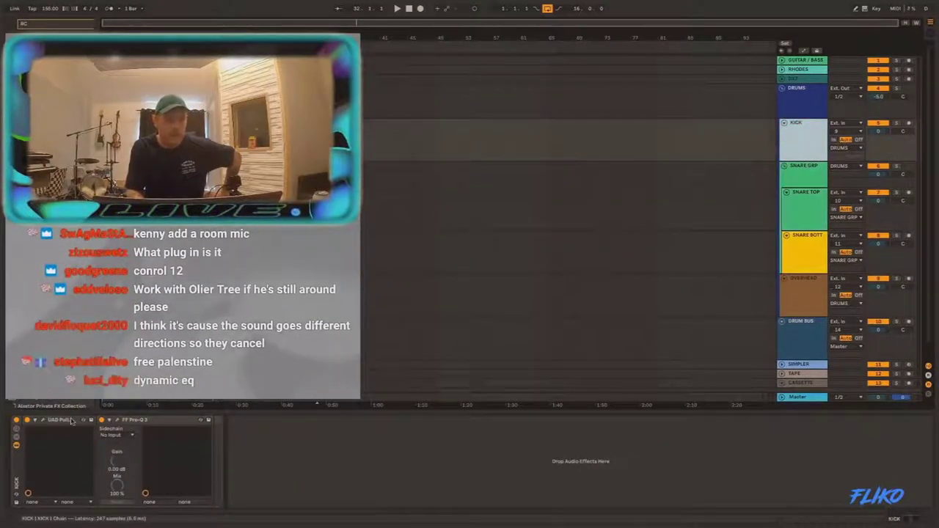
left_click(41, 423)
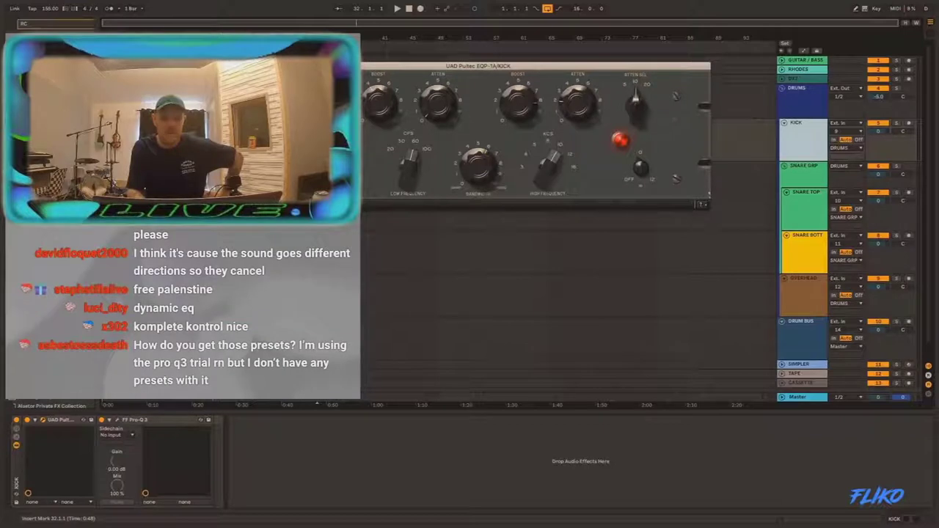
key("ctrl+alt+p")
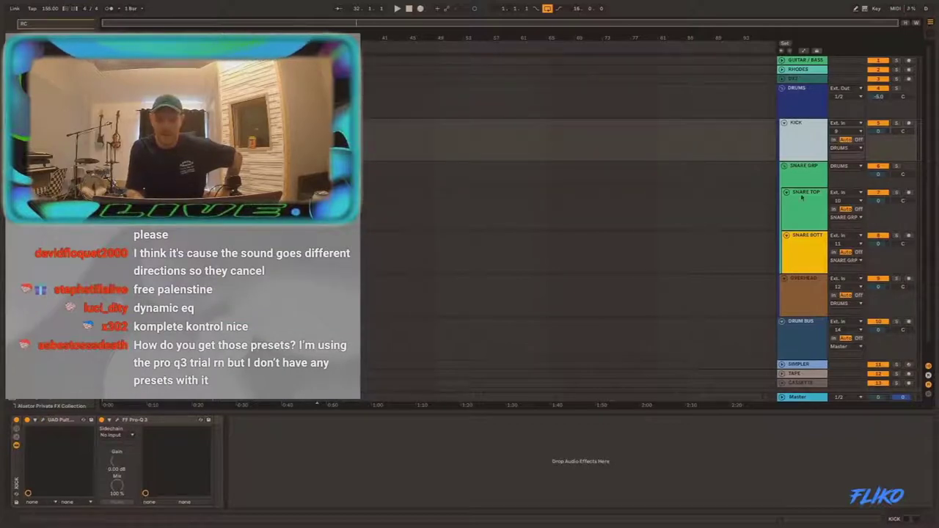
Step: Examine the Pro-Q 3 curve on the OVERHEAD track in clear view, then hide its window
left_click(795, 285)
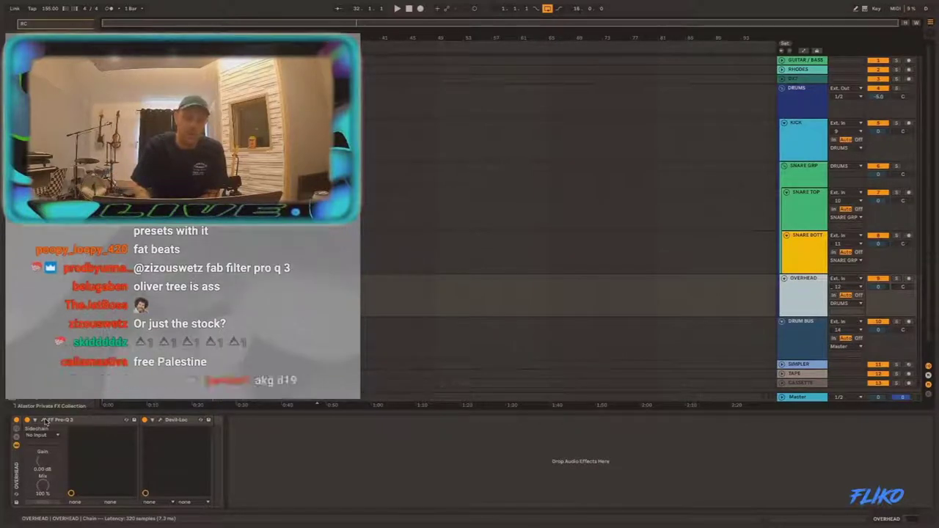
left_click(47, 419)
left_click_drag(301, 58, 483, 78)
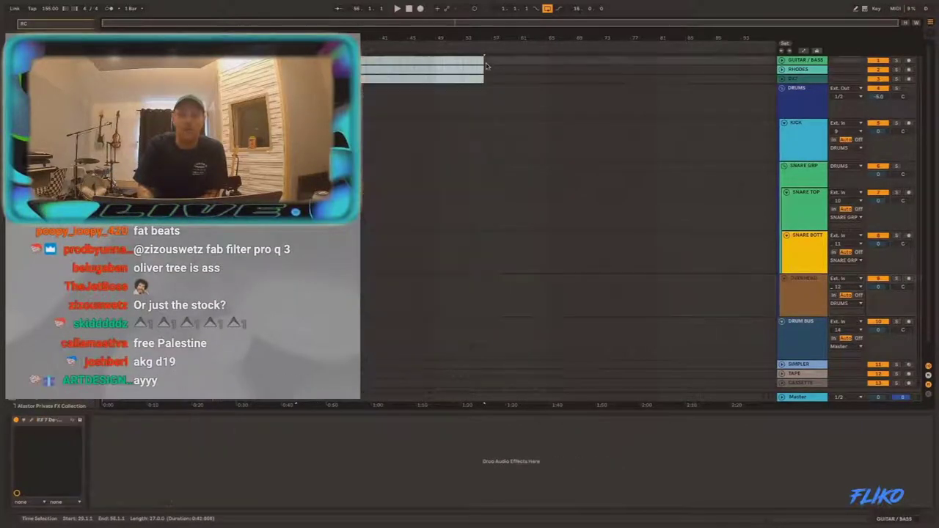
left_click(660, 297)
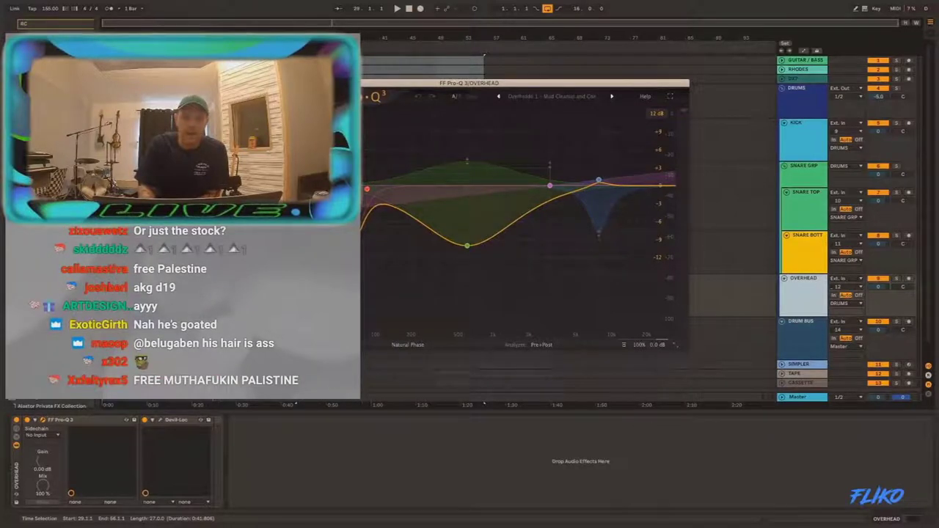
key("ctrl+alt+p")
Step: Show the Soundtoys Devil-Loc on the OVERHEAD track, examine its Crush and Crunch settings, then close its window
left_click(165, 425)
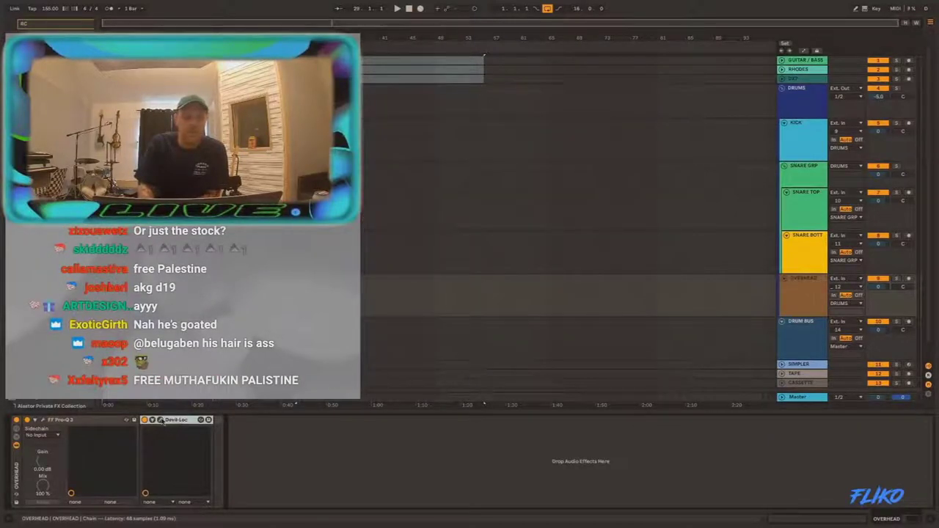
key("ctrl+alt+p")
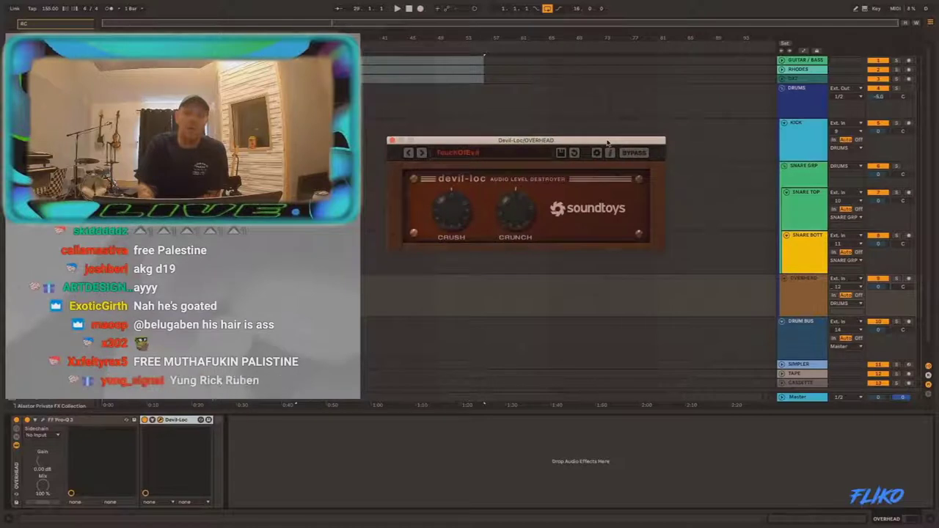
left_click_drag(585, 140, 622, 140)
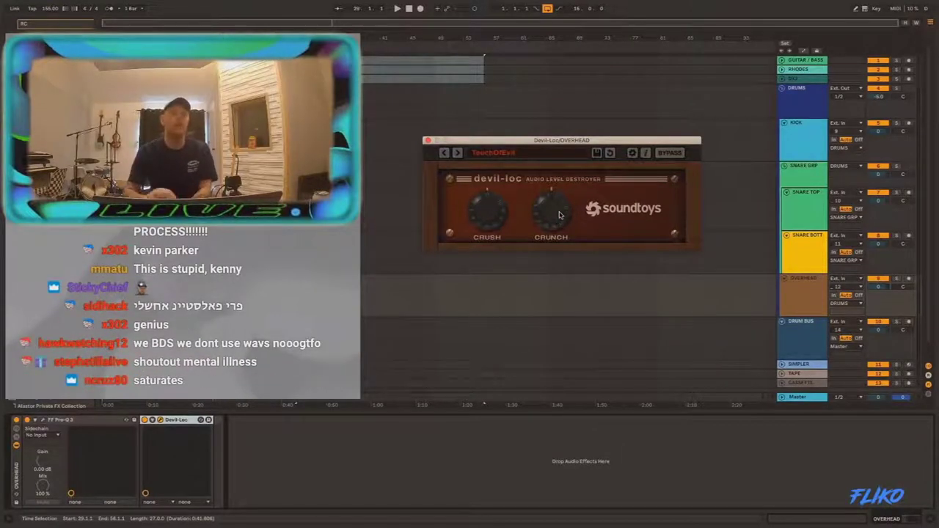
left_click(428, 140)
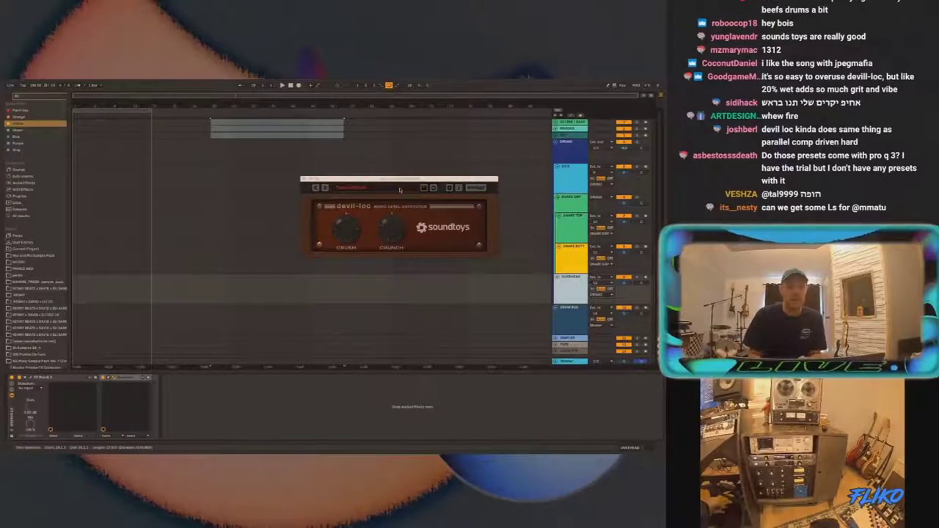
left_click_drag(409, 181, 387, 177)
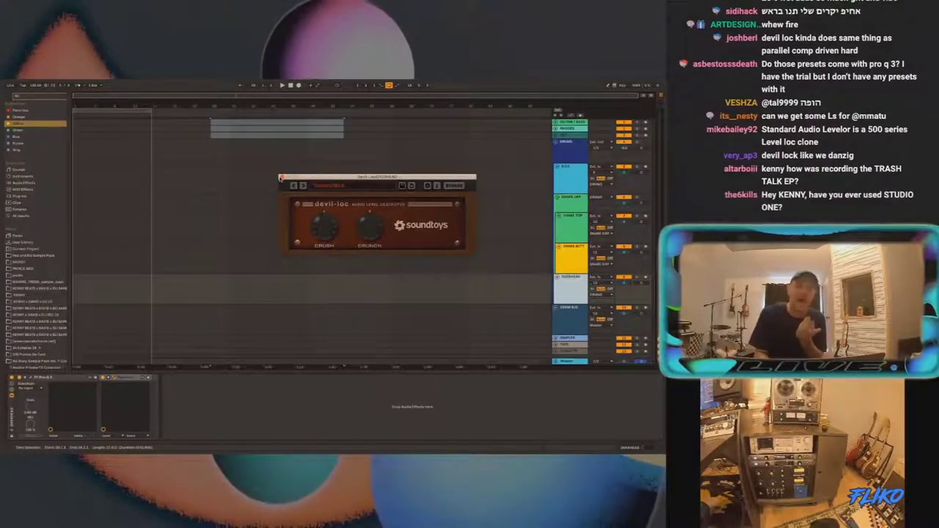
left_click(280, 178)
left_click(282, 176)
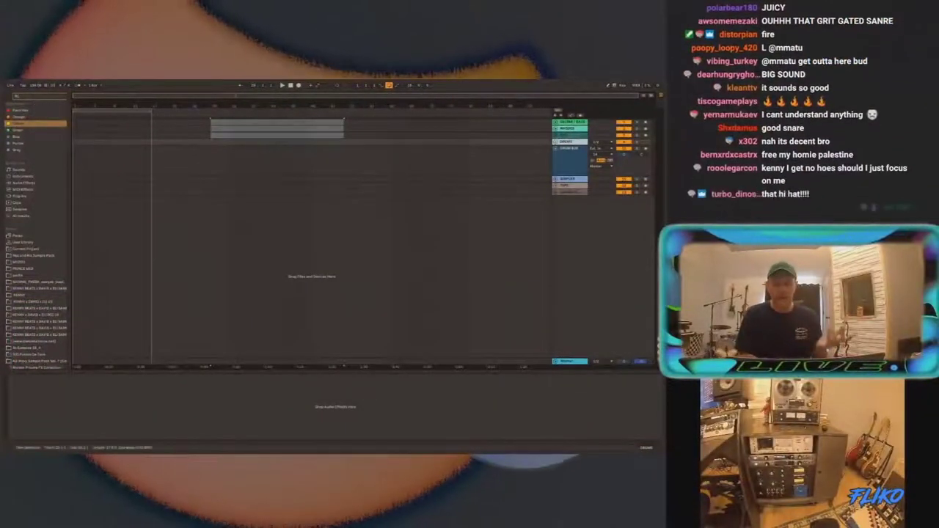
Step: Expand the DRUMS group and arm the KICK, SNARE TOP, SNARE BOTTOM and OVERHEAD tracks for recording
left_click(496, 154)
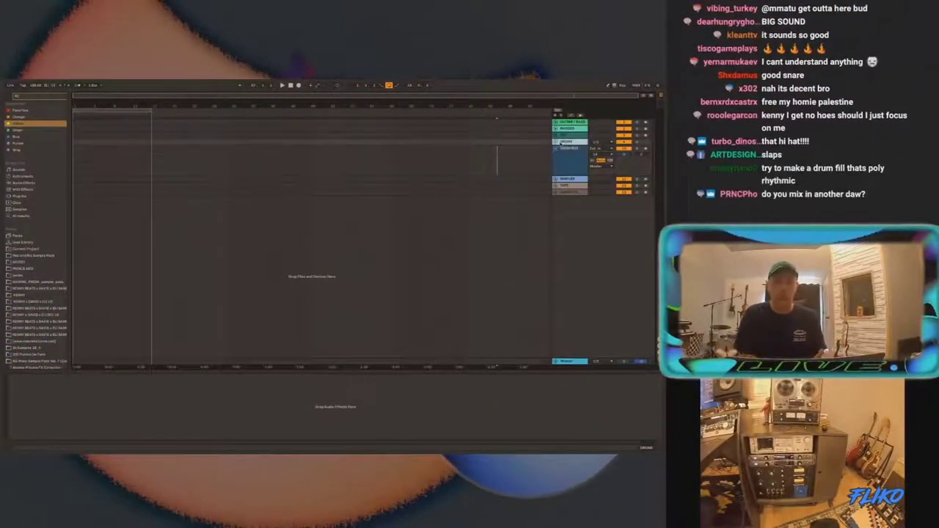
key("Right")
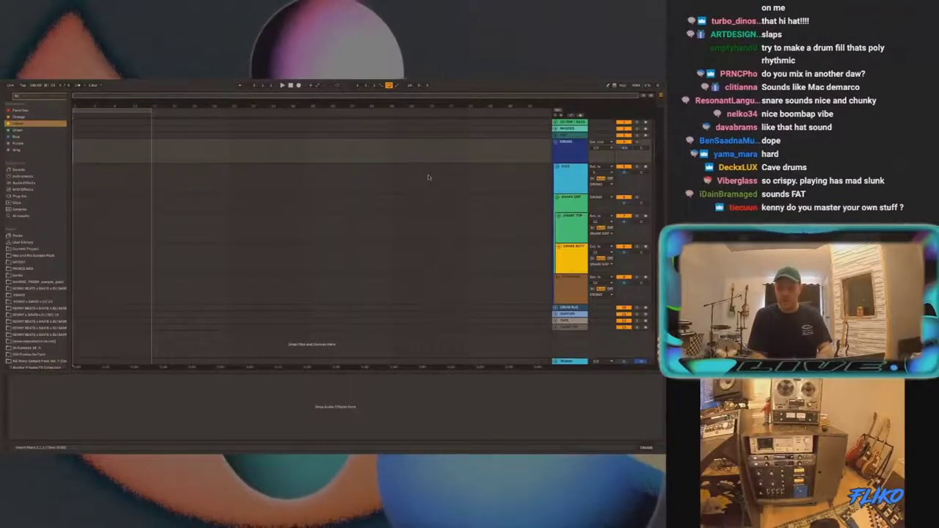
left_click(571, 257)
left_click(572, 284)
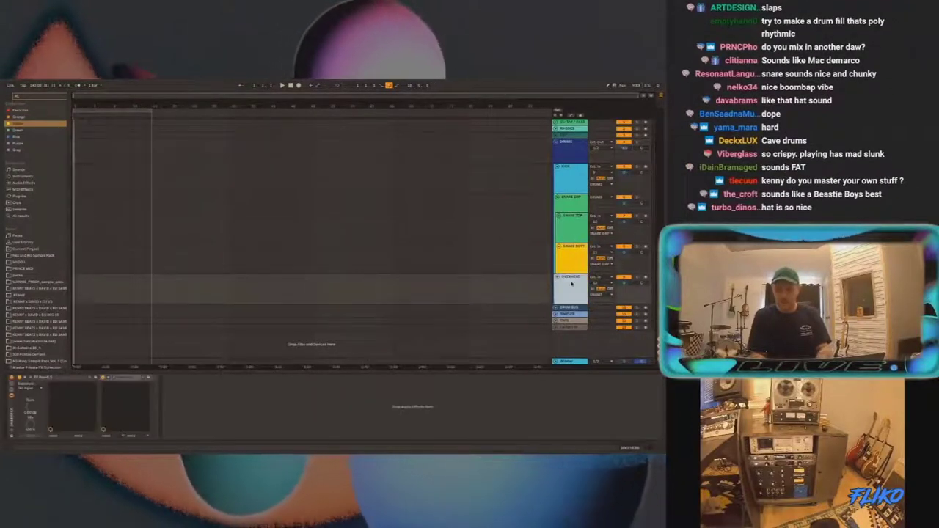
left_click(645, 278)
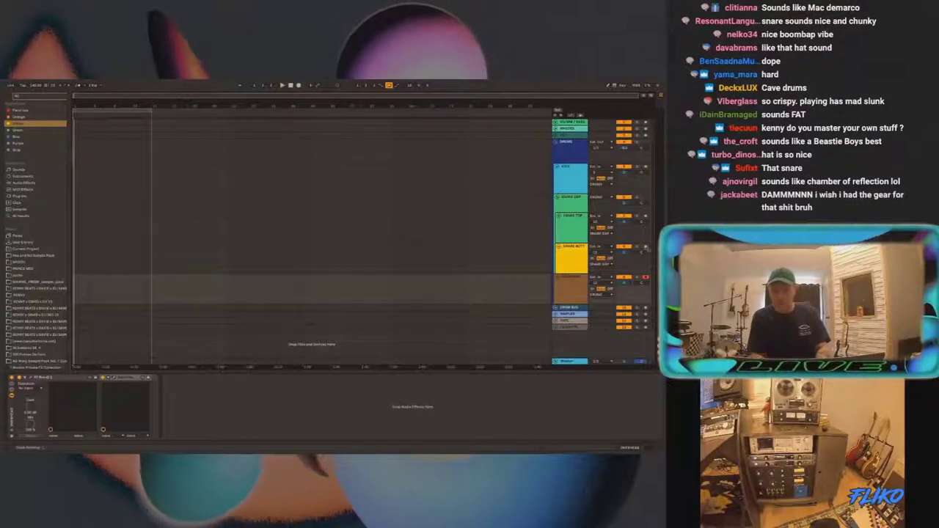
left_click(646, 217)
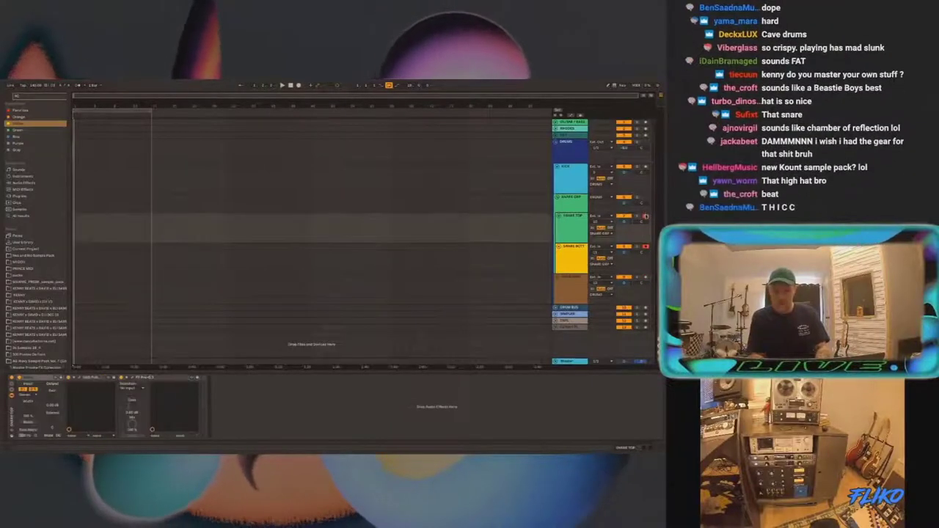
left_click(645, 166)
left_click(646, 277)
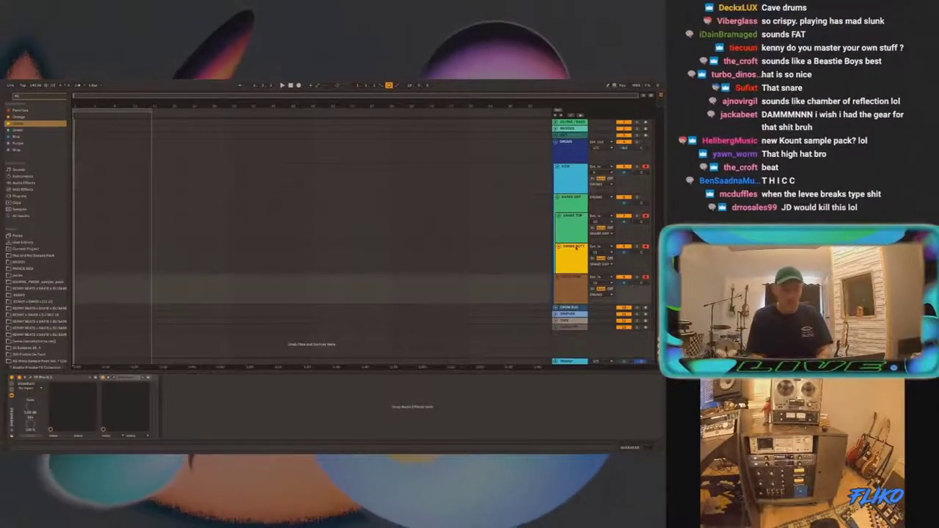
Step: Record a drum take on the armed tracks from the start of the arrangement, with a 58-bar loop, and stop
left_click(74, 167)
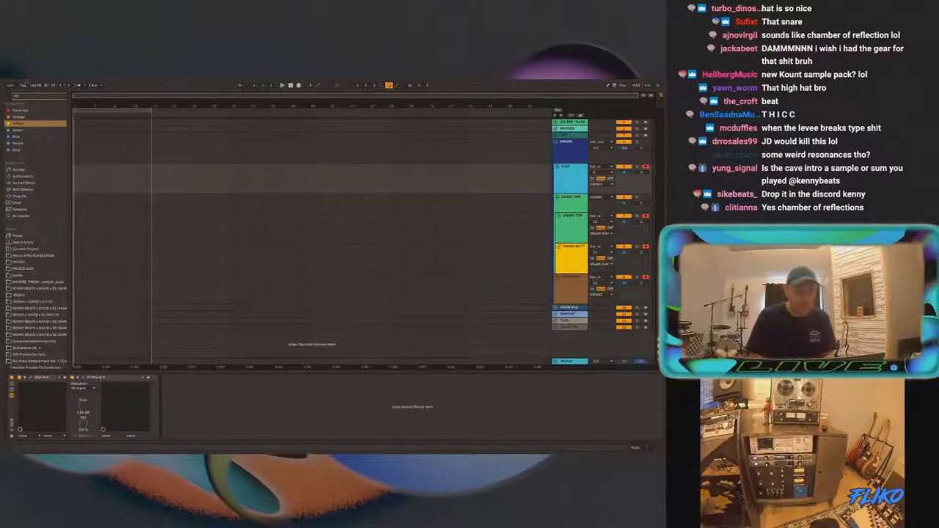
left_click(72, 143)
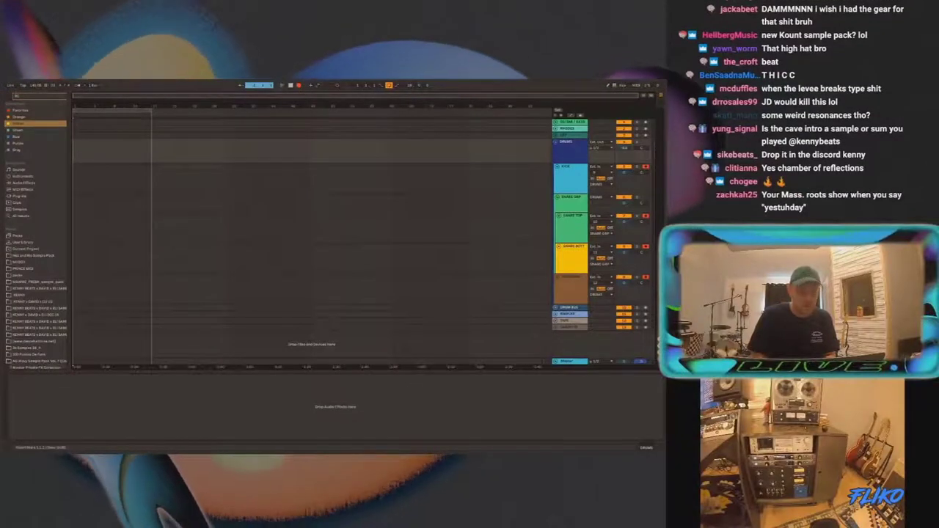
left_click(298, 85)
left_click(355, 156)
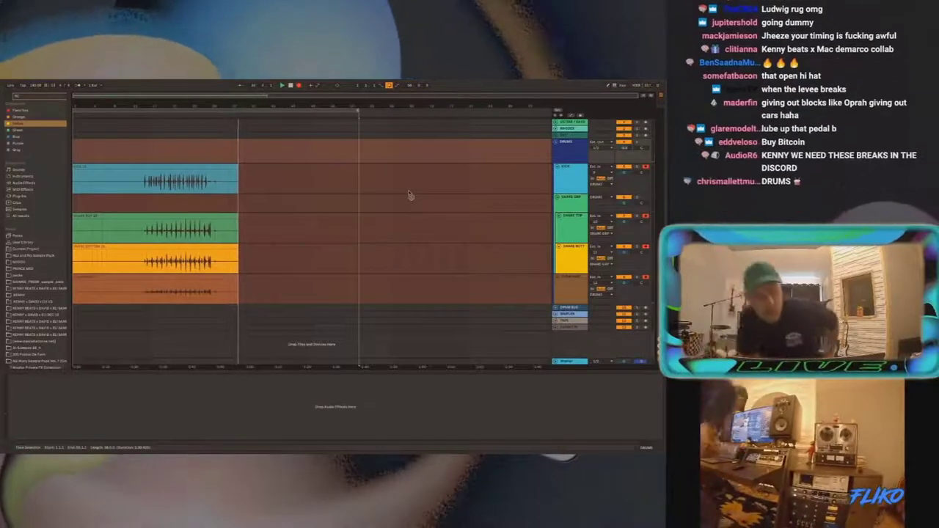
key("space")
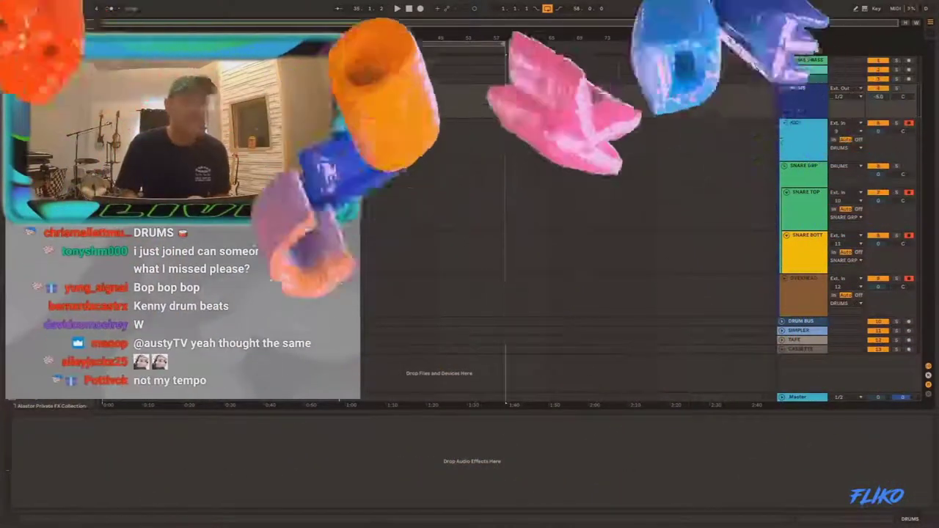
Step: Disarm the KICK, SNARE TOP, SNARE BOTTOM and OVERHEAD tracks after the recording
scroll(568, 220, "left", 10)
left_click_drag(352, 83, 368, 83)
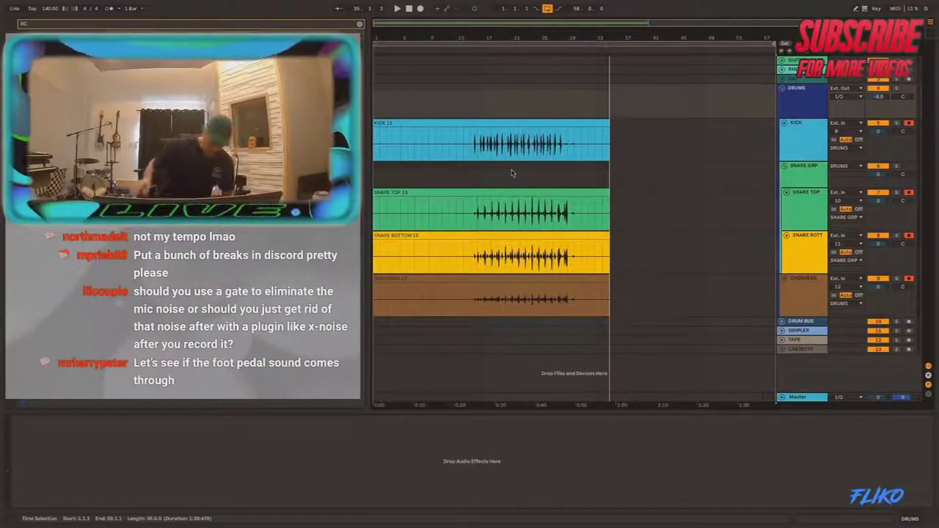
left_click(477, 144)
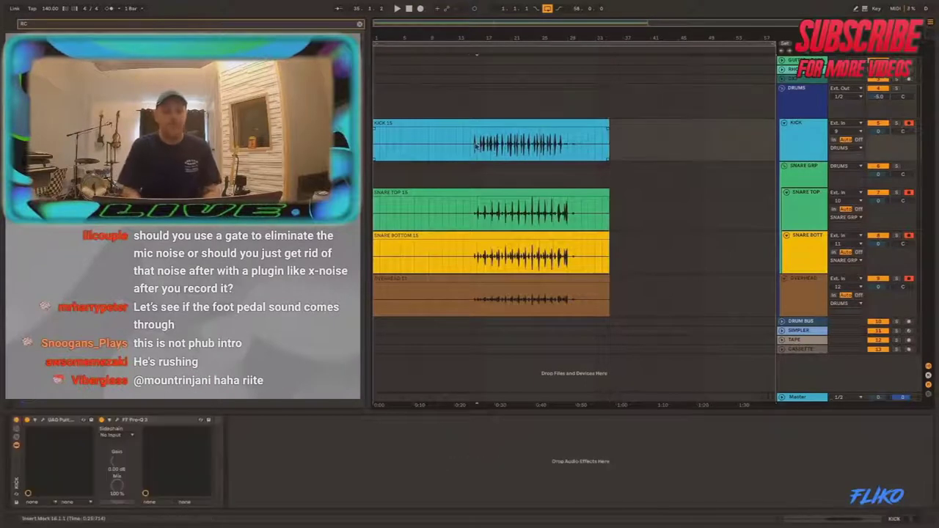
left_click_drag(478, 30, 479, 81)
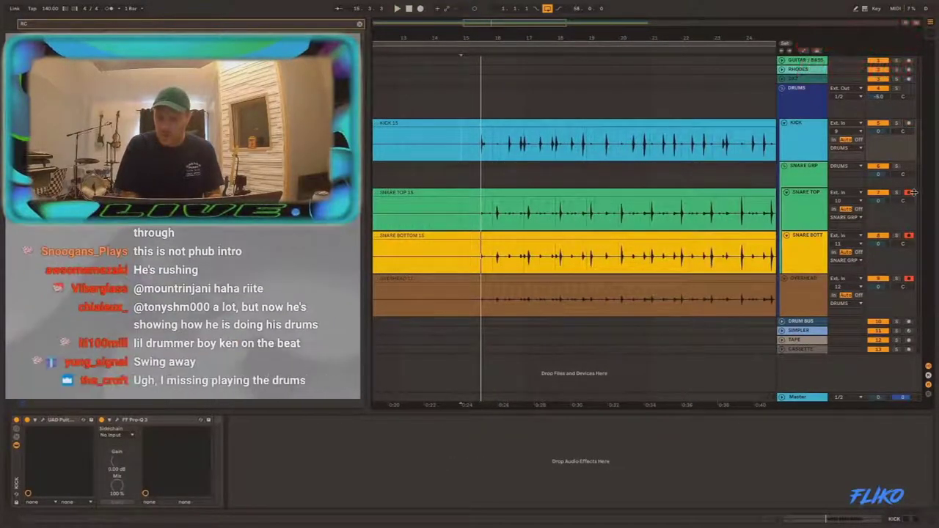
left_click(910, 214)
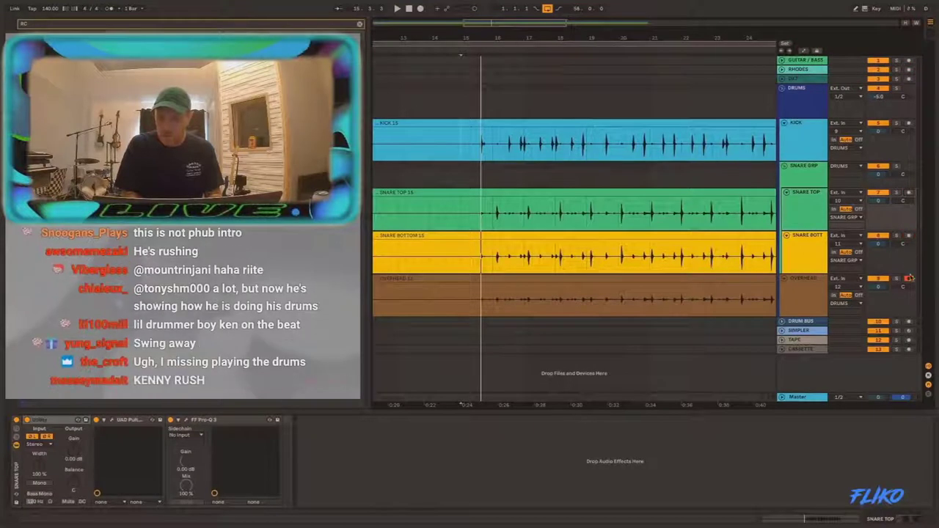
Step: Play back the recorded drum take from bar 15.2.1, raising the DRUMS group volume to -0.7 dB
left_click(472, 148)
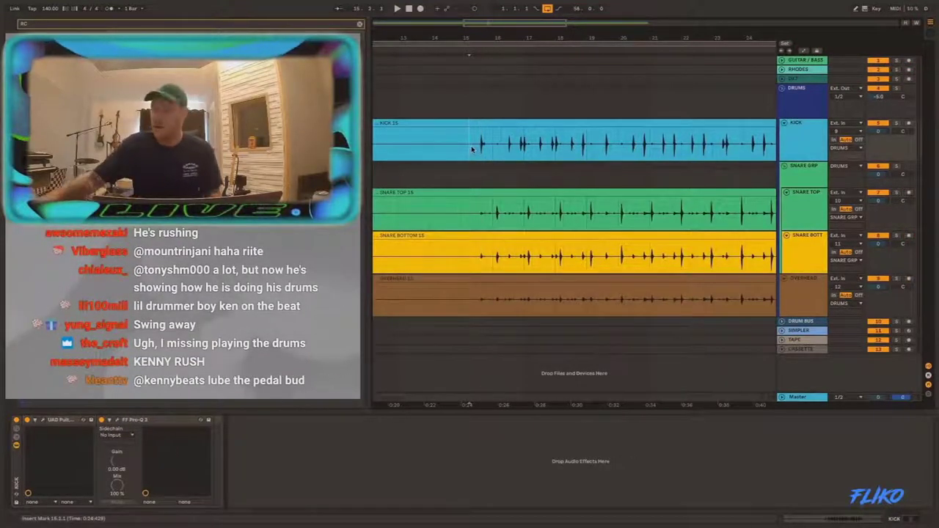
key("space")
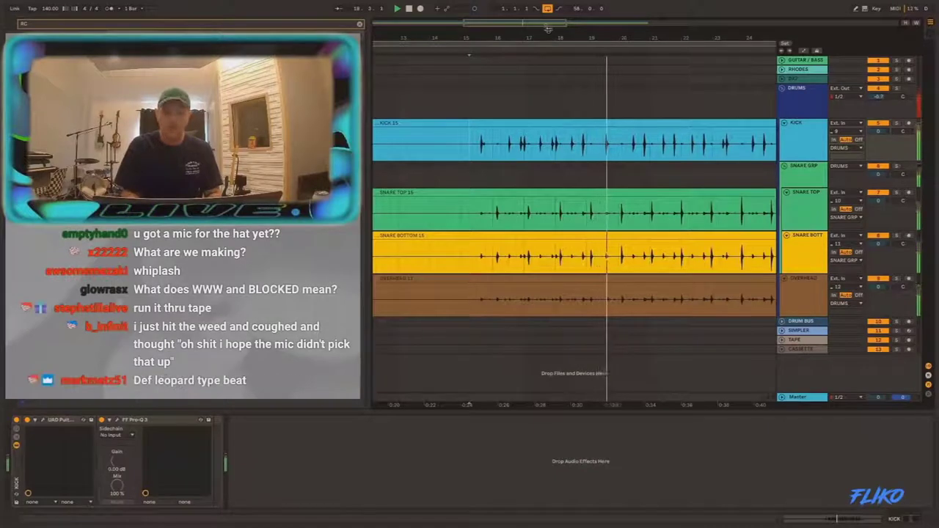
left_click_drag(571, 36, 569, 36)
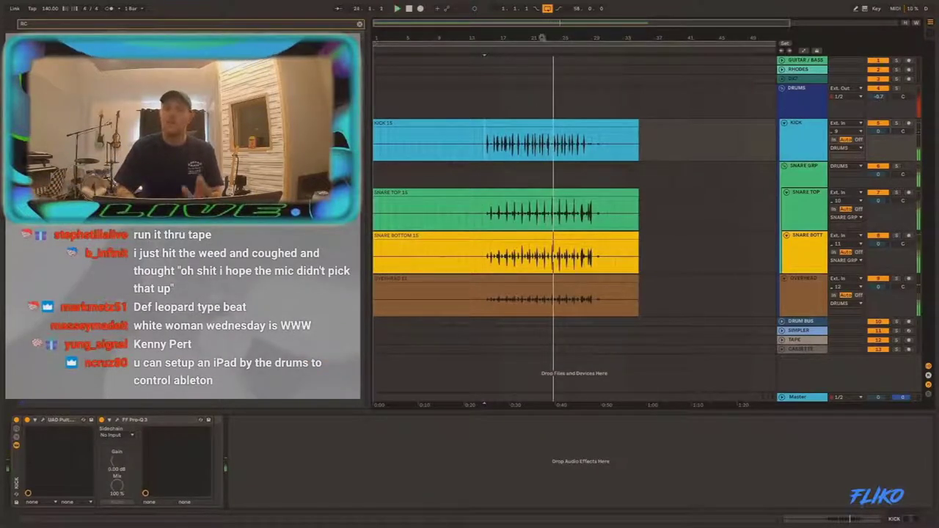
Step: Split the kick, snare and overhead clips at bar 15.2.1 and delete the empty audio just before the first hit
left_click_drag(485, 37, 477, 80)
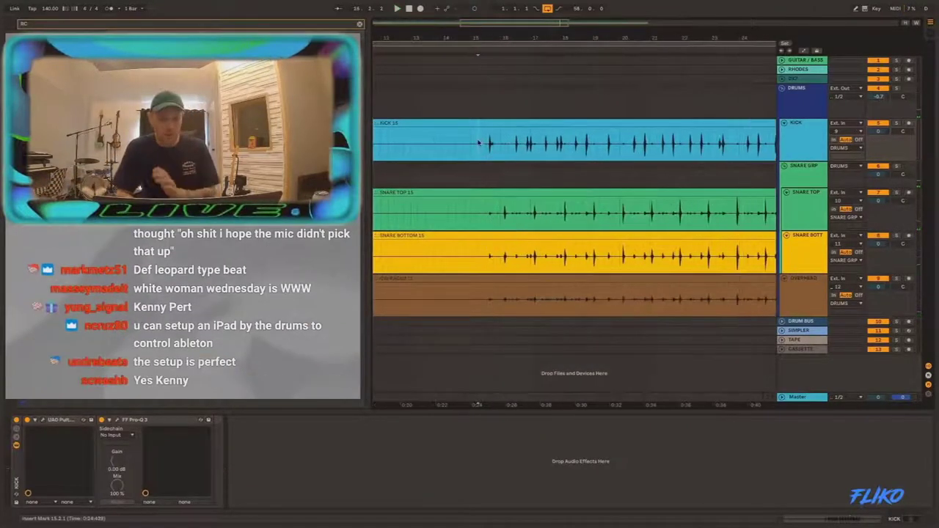
left_click_drag(477, 132, 406, 289)
key("ctrl+e")
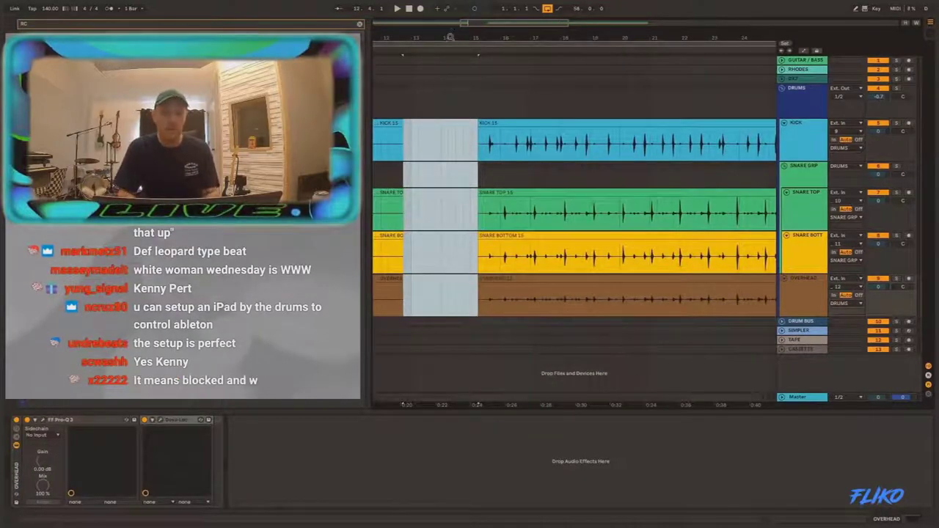
key("minus")
key("Delete")
key("Left")
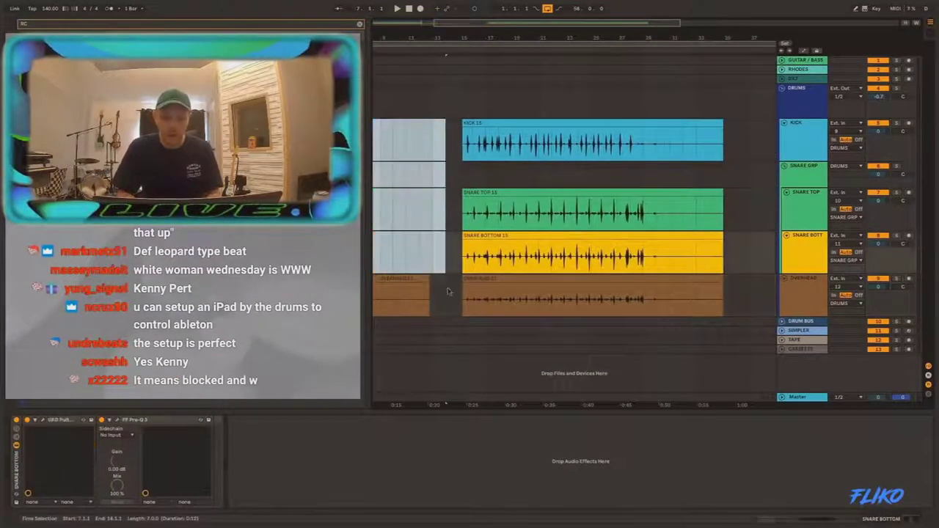
key("Delete")
Step: Solo the OVERHEAD track and listen to its recording from the first hit, around bar 15.3.2
left_click(443, 290)
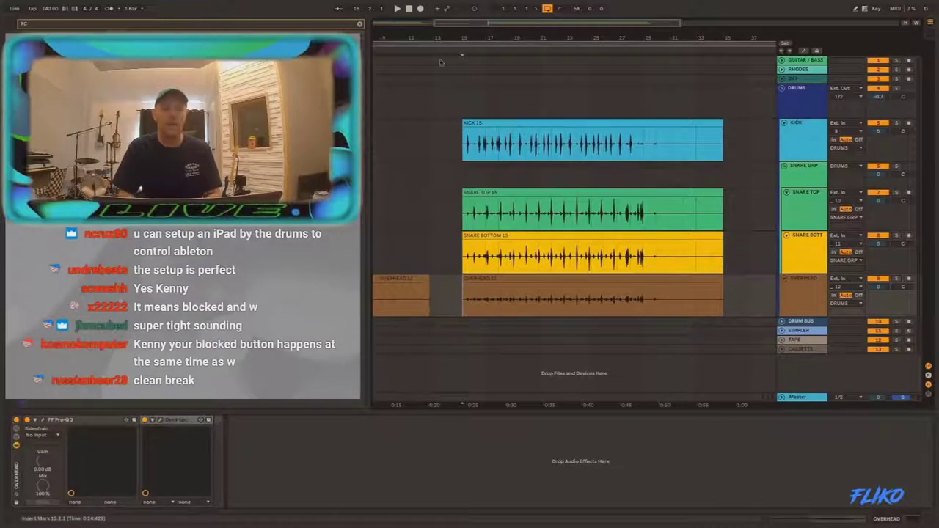
key("plus")
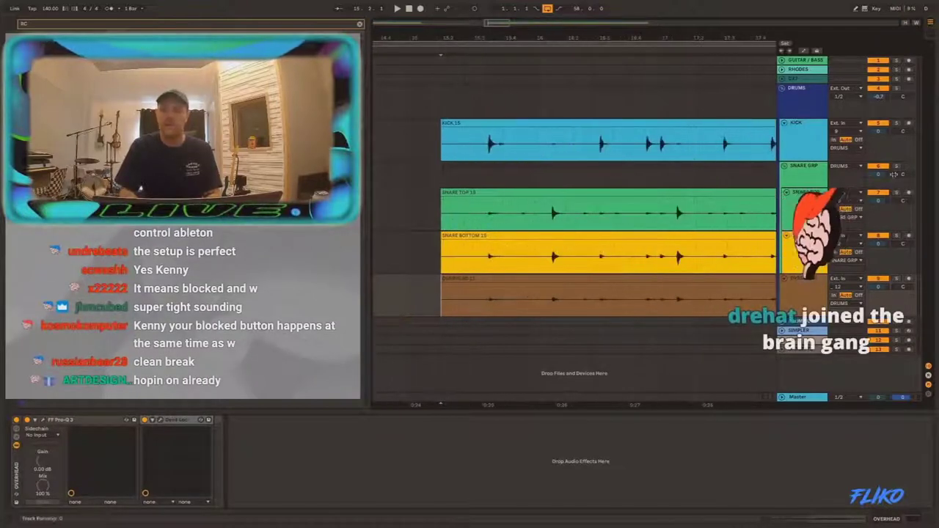
left_click(895, 279)
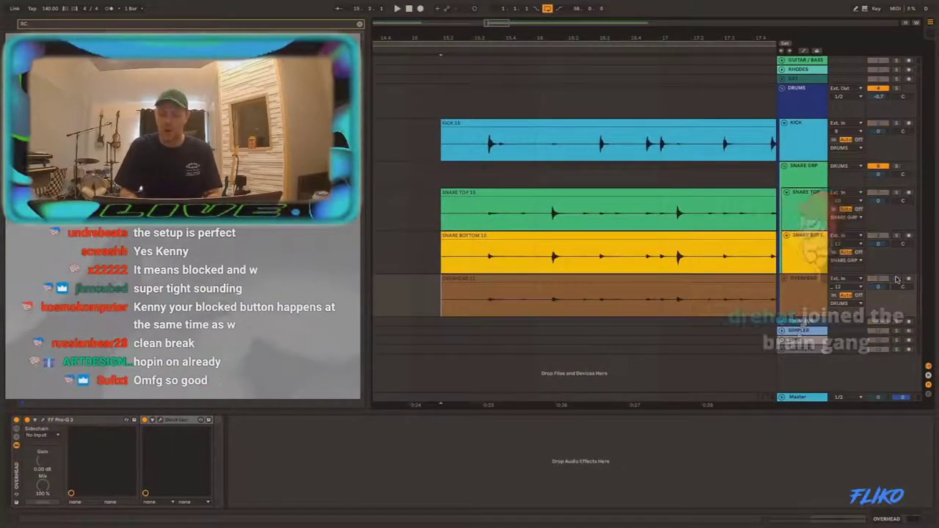
left_click(481, 300)
key("space")
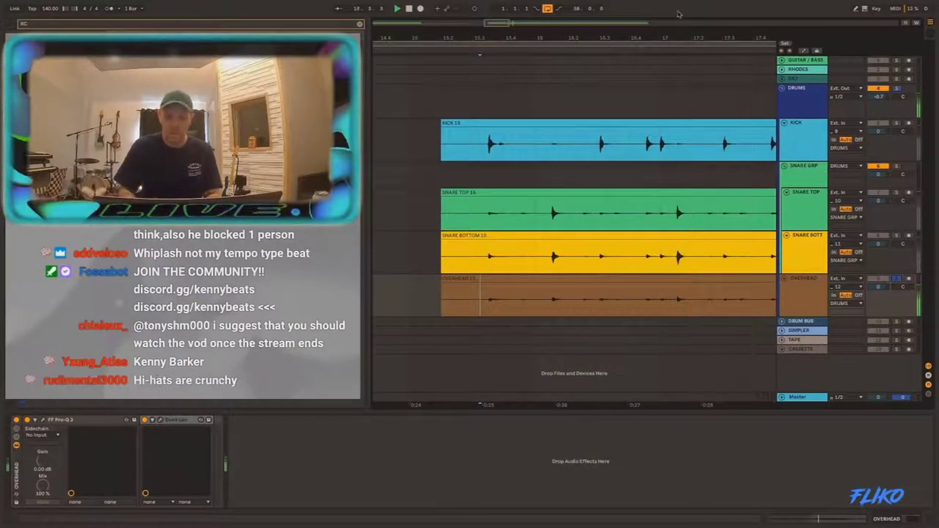
key("space")
scroll(612, 249, "down", 5)
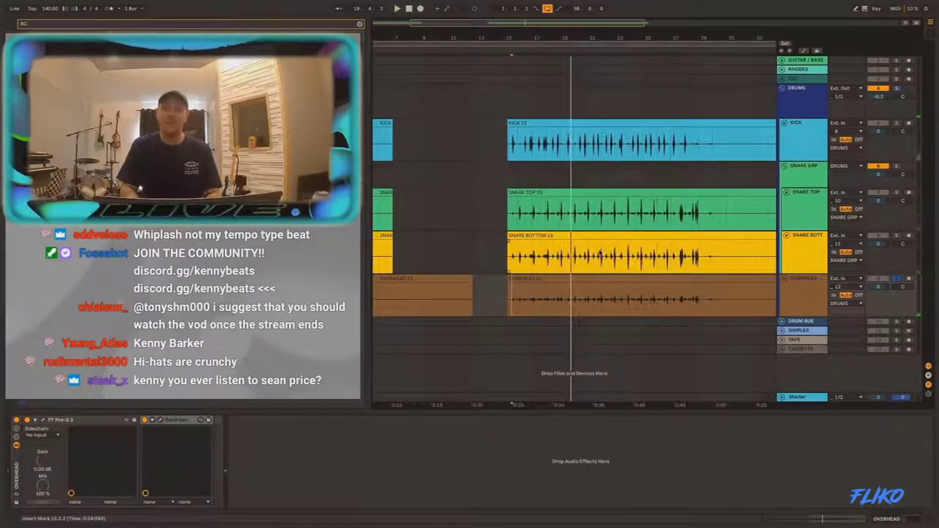
key("space")
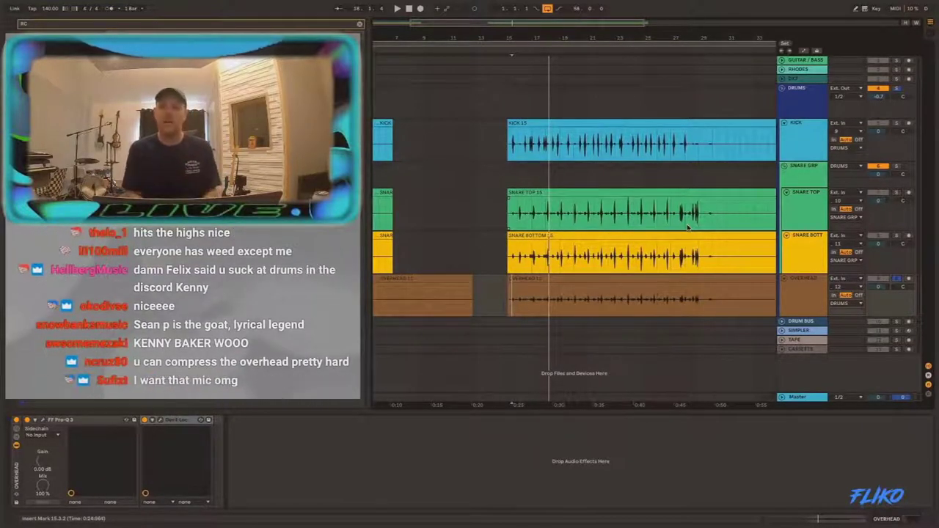
key("space")
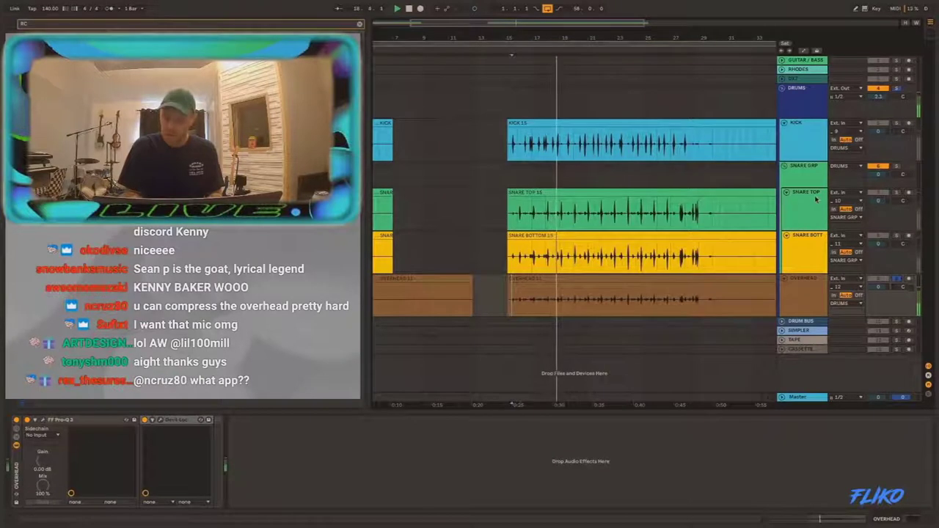
Step: Turn off the OVERHEAD solo and balance the full kit, raising the KICK volume and setting the DRUMS group to 0 dB
left_click(901, 127)
key("space")
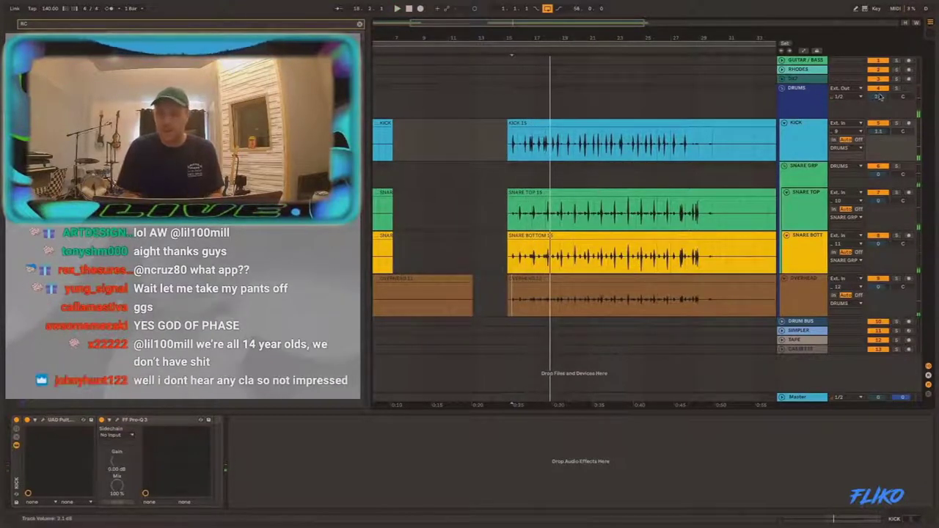
left_click(888, 198)
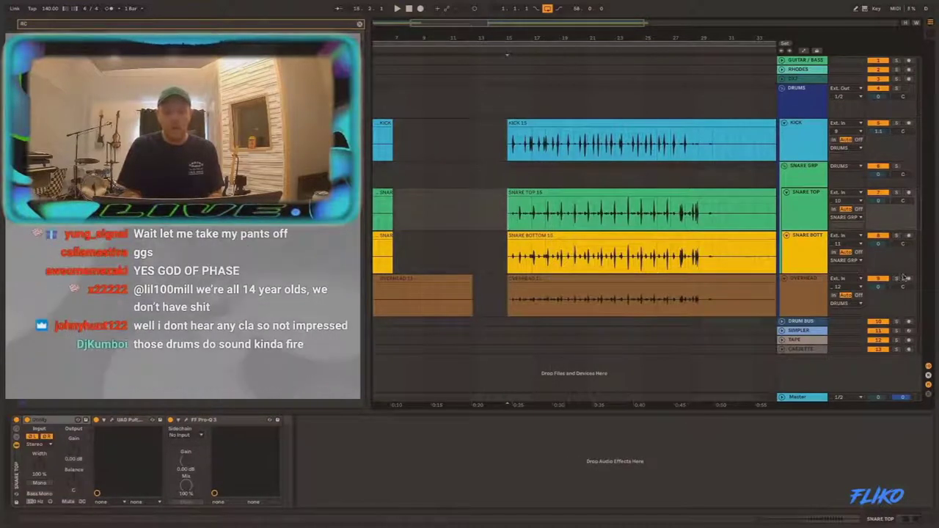
key("space")
Step: Solo OVERHEAD and compare its playback with Devil-Loc off and on, raising the track volume to 6 dB
left_click(545, 295)
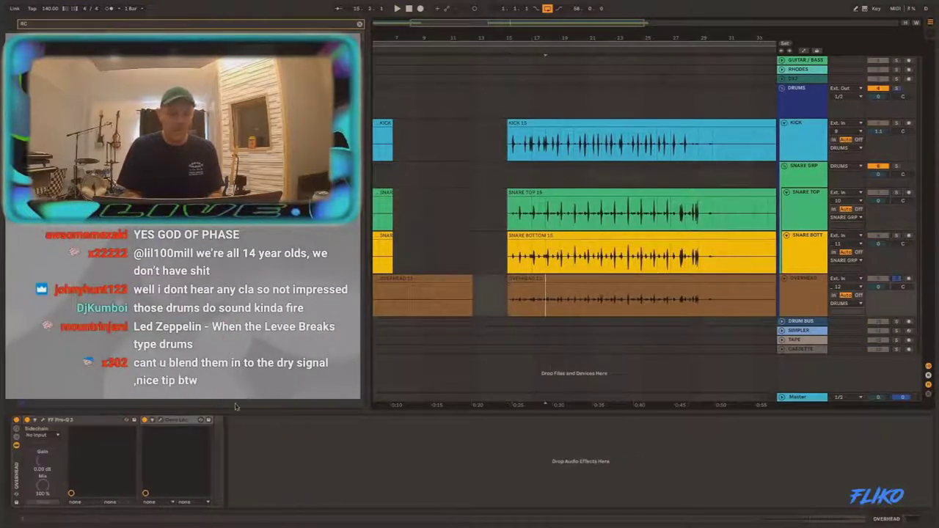
left_click(147, 421)
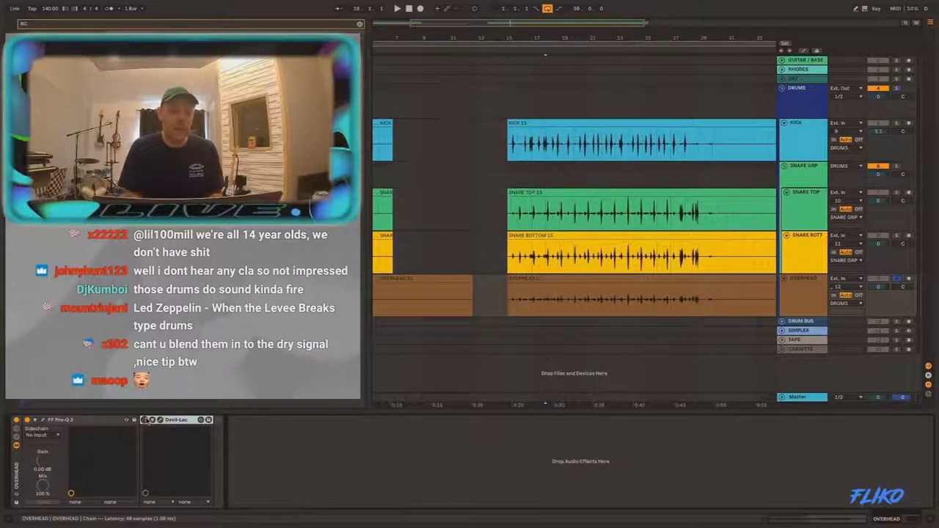
left_click(517, 312)
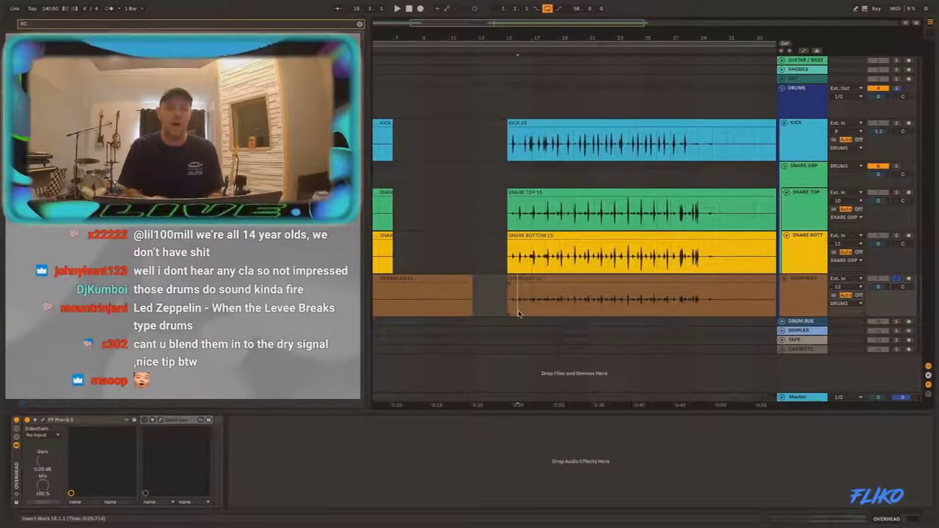
key("space")
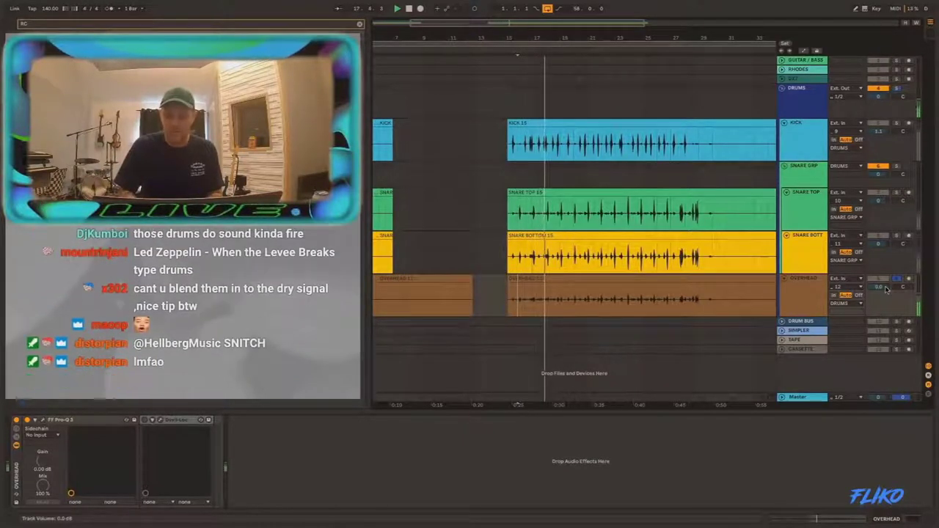
left_click(146, 421)
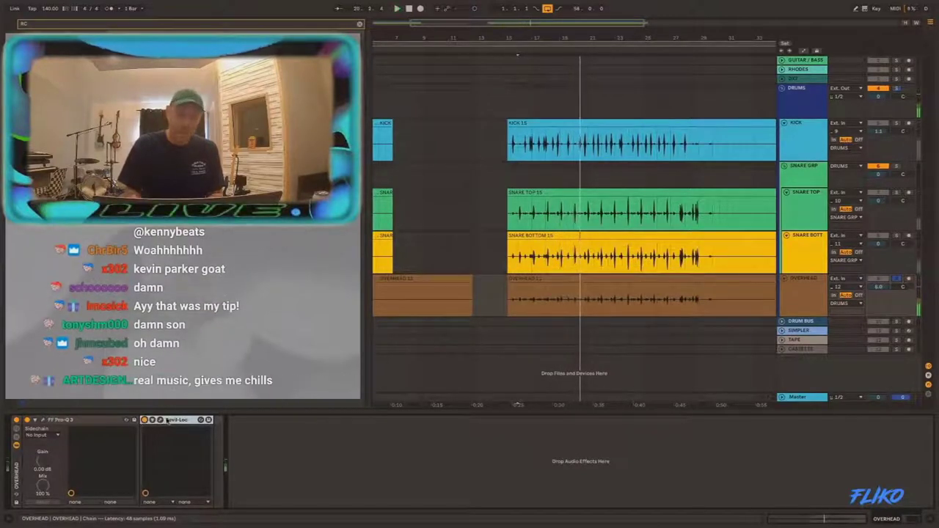
Step: Try the MeatyBeats preset in the OVERHEAD track's Devil-Loc and adjust the Crush amount
left_click(146, 421)
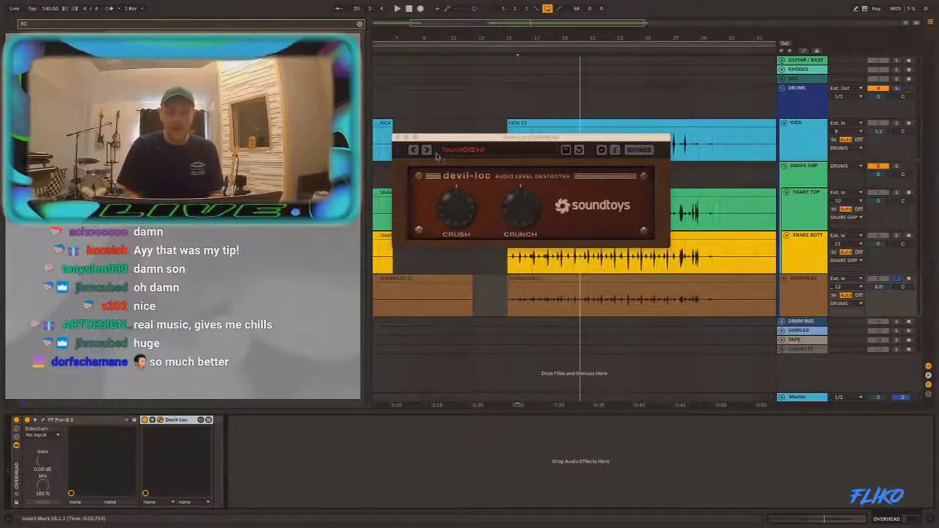
left_click(462, 150)
left_click(465, 171)
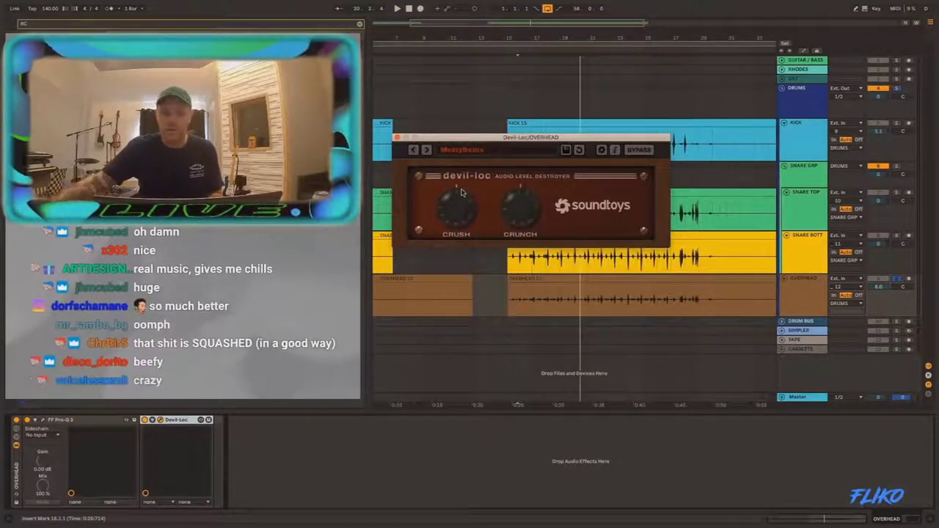
left_click_drag(462, 192, 455, 186)
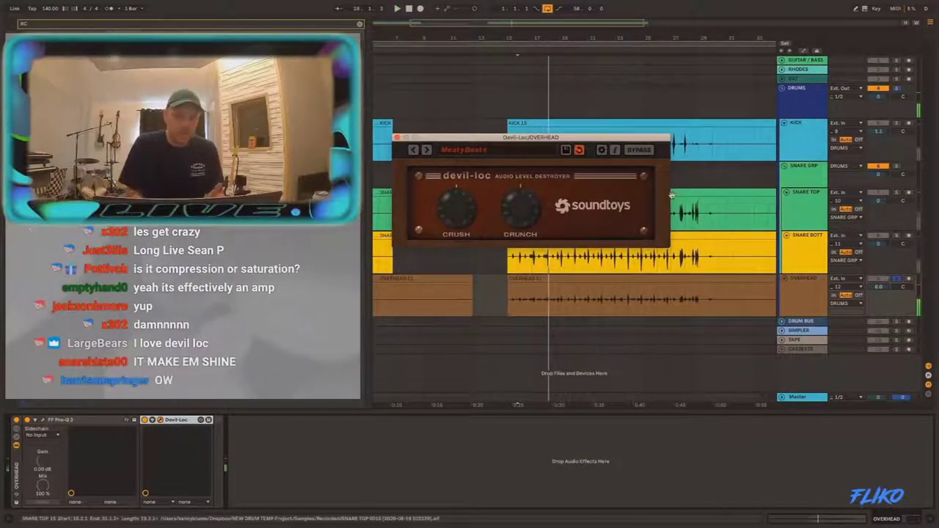
Step: Load the TouchOfEvil preset in the OVERHEAD track's Devil-Loc and close its window
left_click(463, 150)
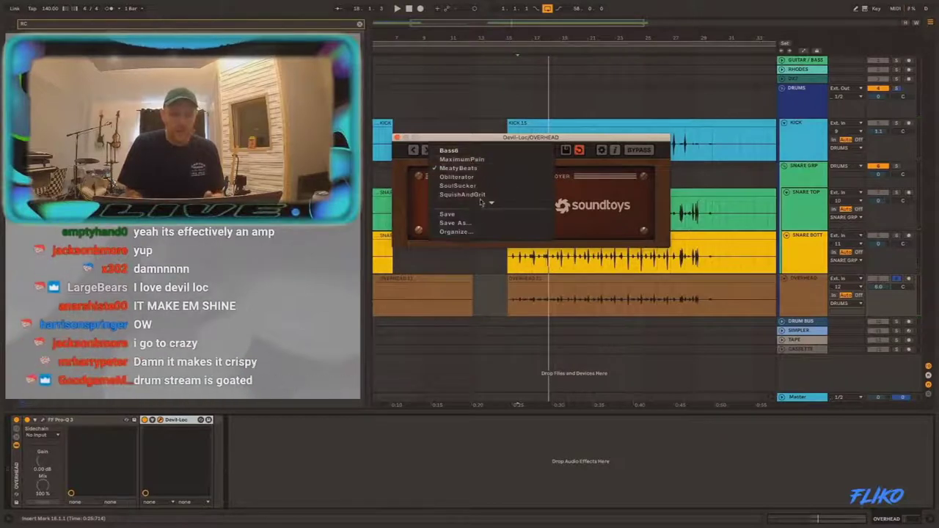
mouse_move(491, 202)
left_click(481, 188)
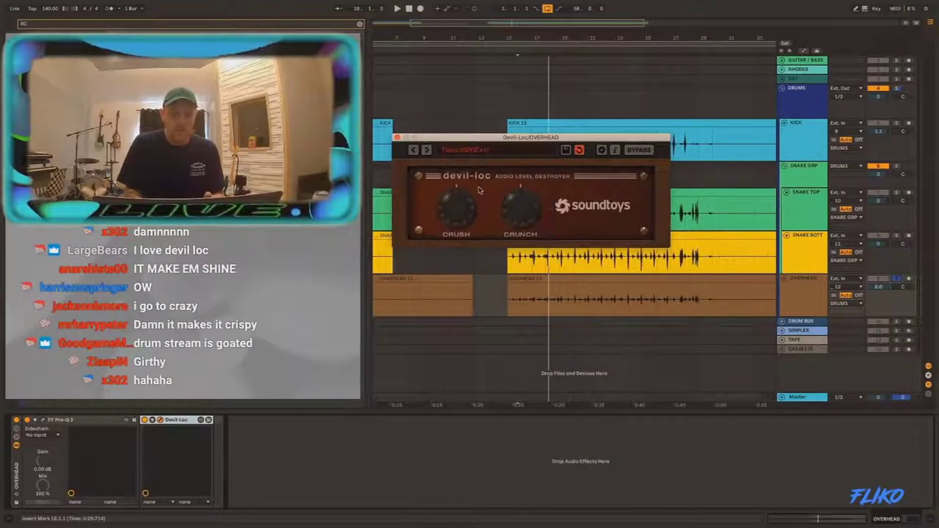
left_click(396, 137)
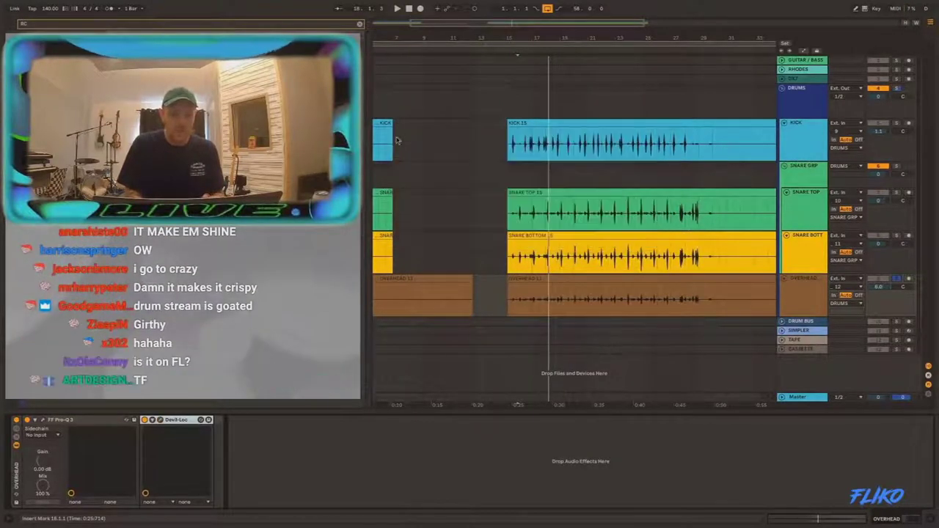
Step: Play the soloed OVERHEAD from bar 15.2.1, then turn off its solo and set its volume to 0 dB
left_click(505, 290)
left_click(507, 290)
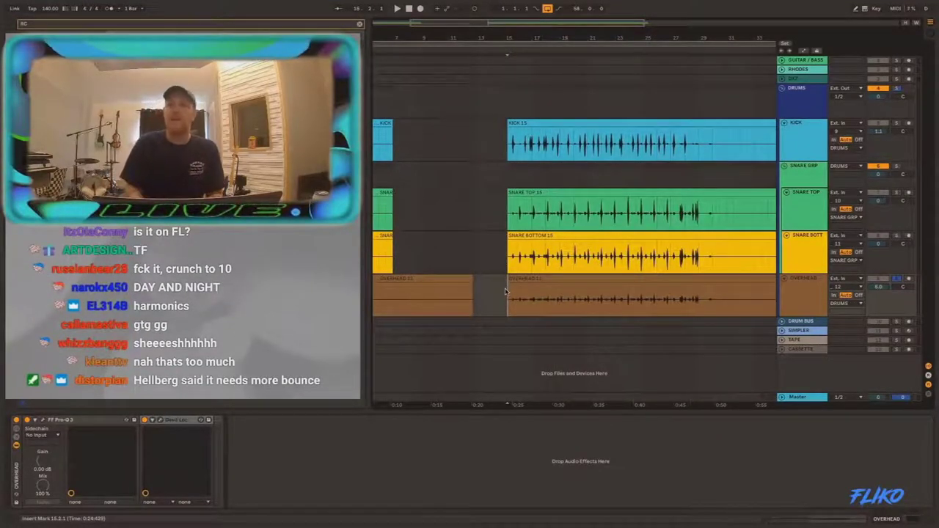
key("space")
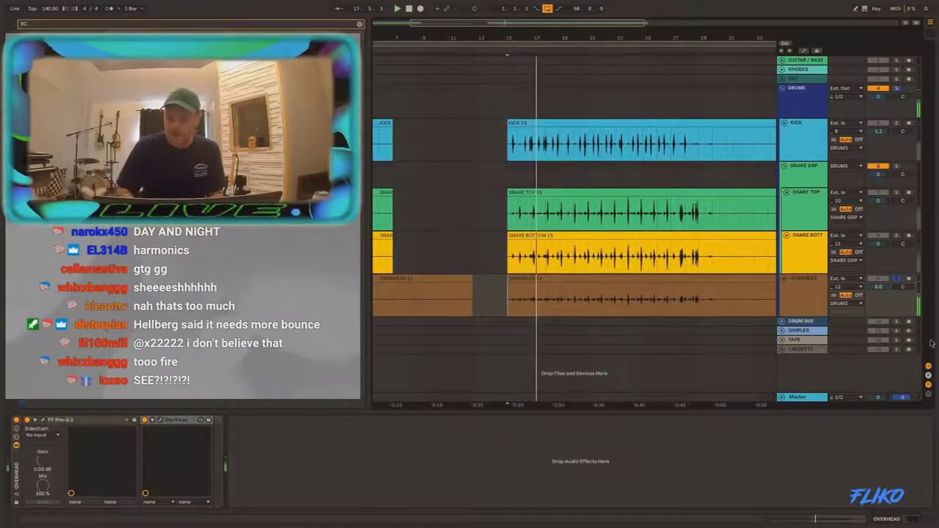
left_click(895, 280)
key("space")
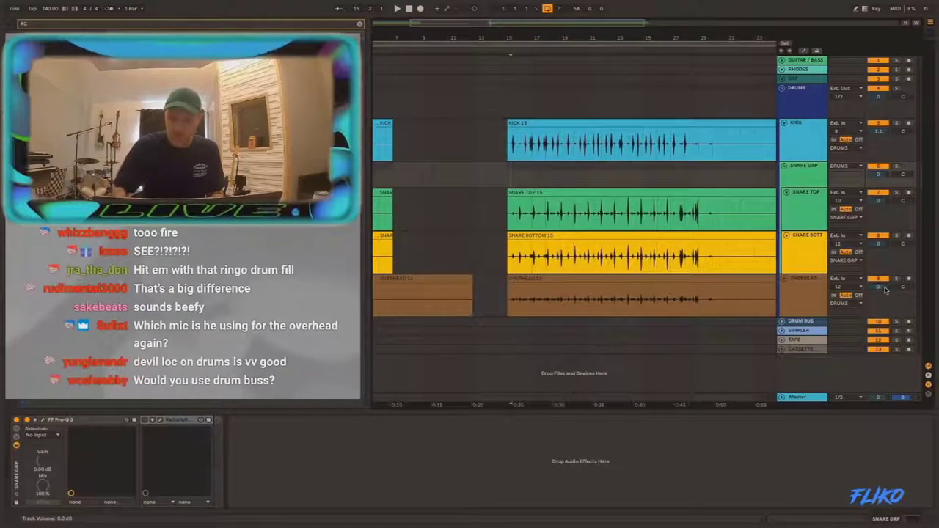
Step: Play the full drum kit and examine the opening kick and snare hits in the clips up close
key("space")
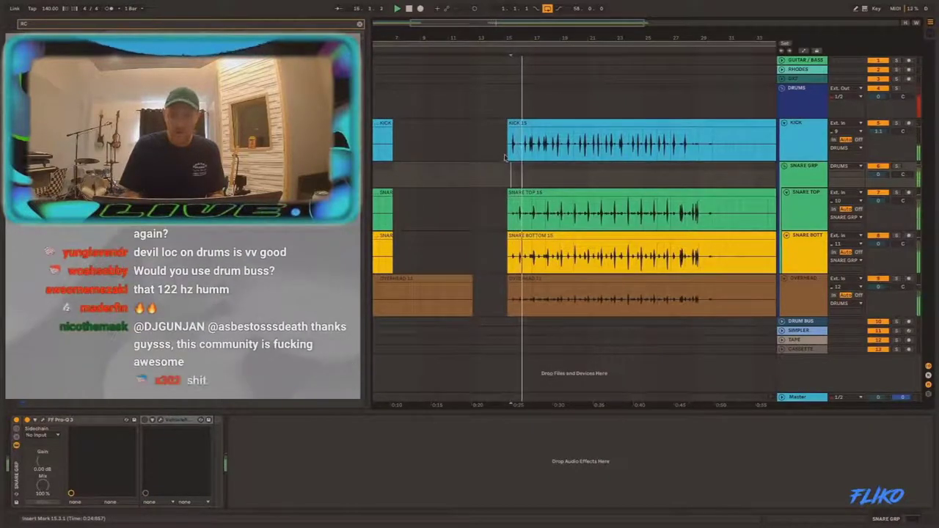
left_click(528, 139)
key("plus")
key("plus")
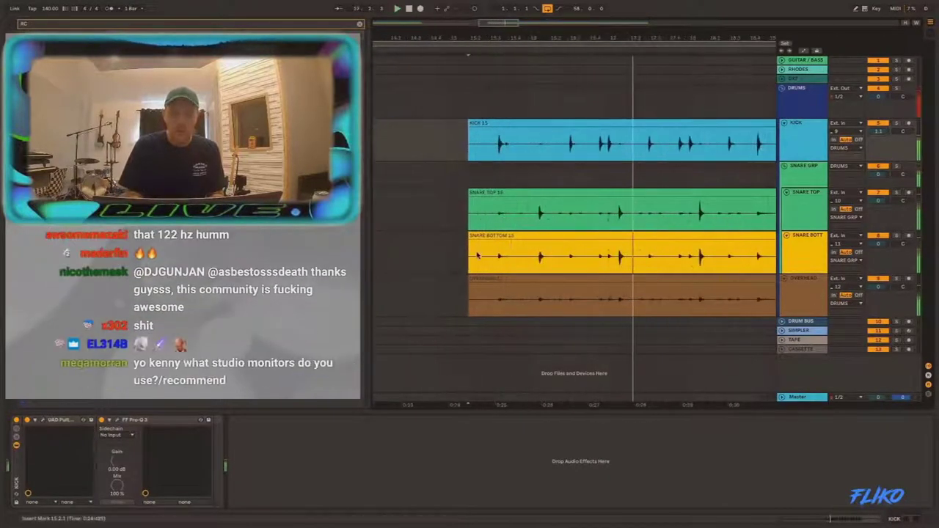
left_click(486, 251)
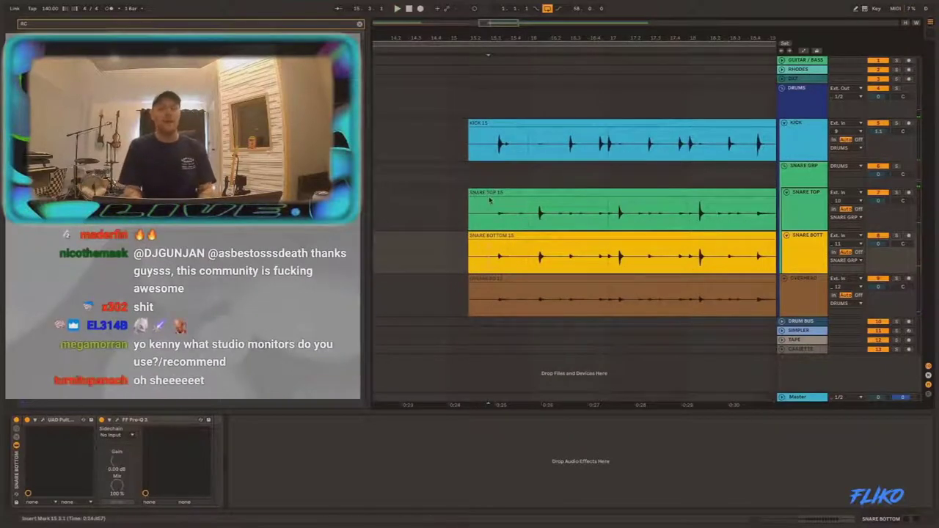
left_click(514, 209)
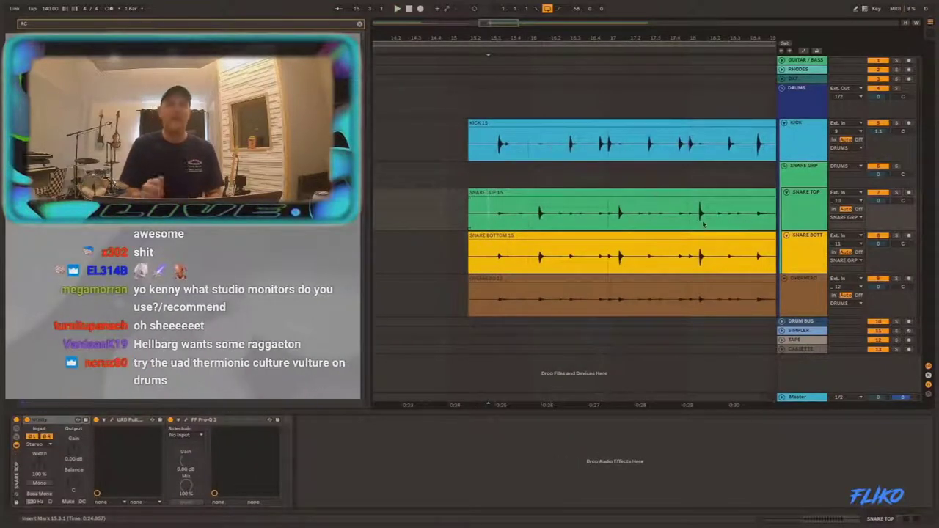